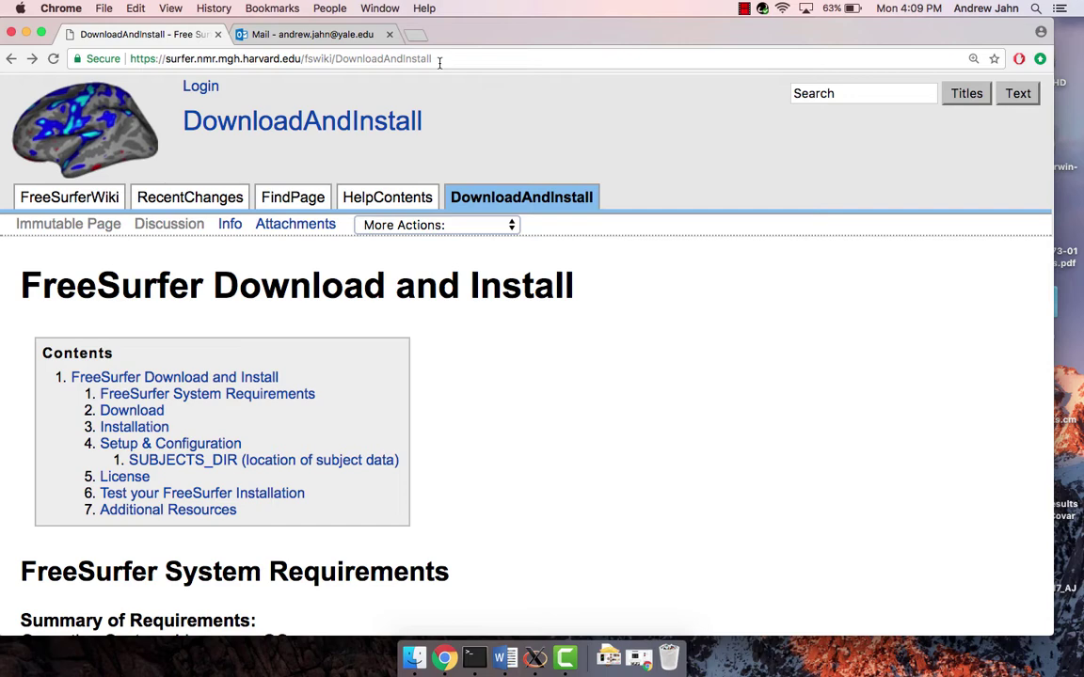
Read down the DownloadAndInstall page to the 4.4G macOS v6.0.0 installer and Installation instructions.
click(438, 60)
click(496, 339)
scroll(495, 341, down, 3)
scroll(496, 341, down, 9)
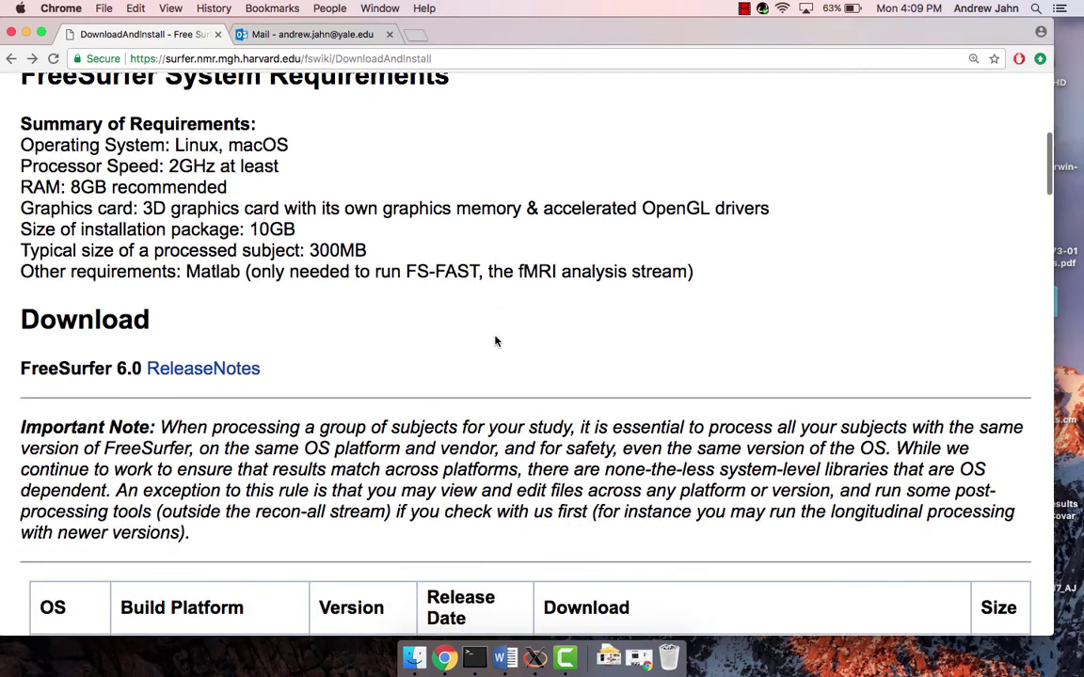
scroll(496, 341, up, 1)
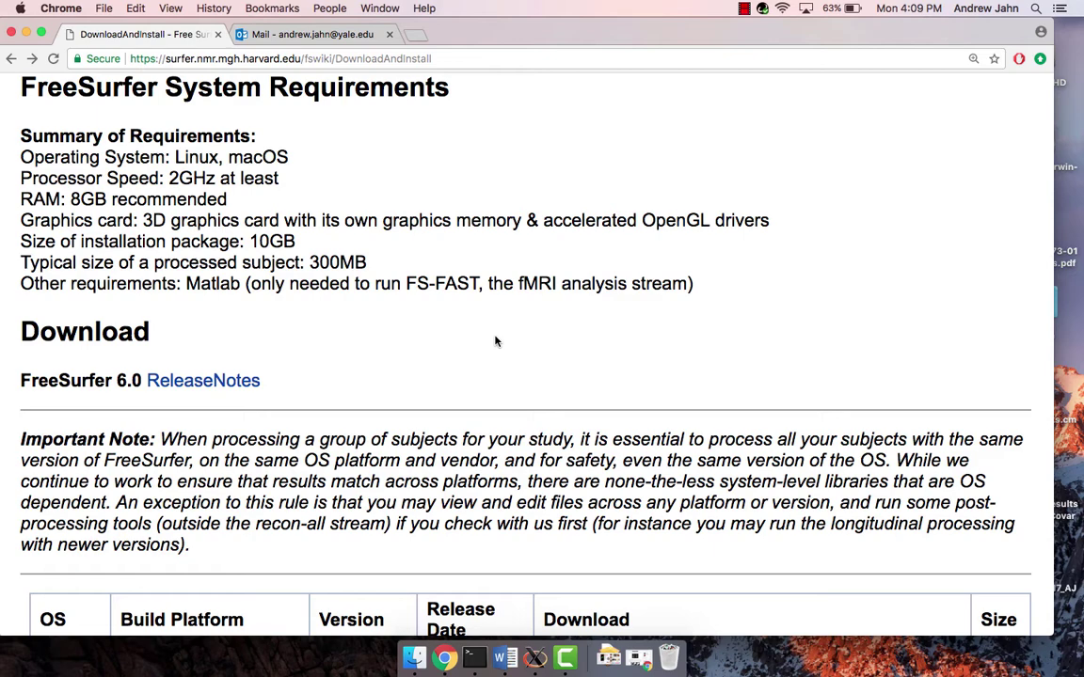
scroll(496, 342, down, 10)
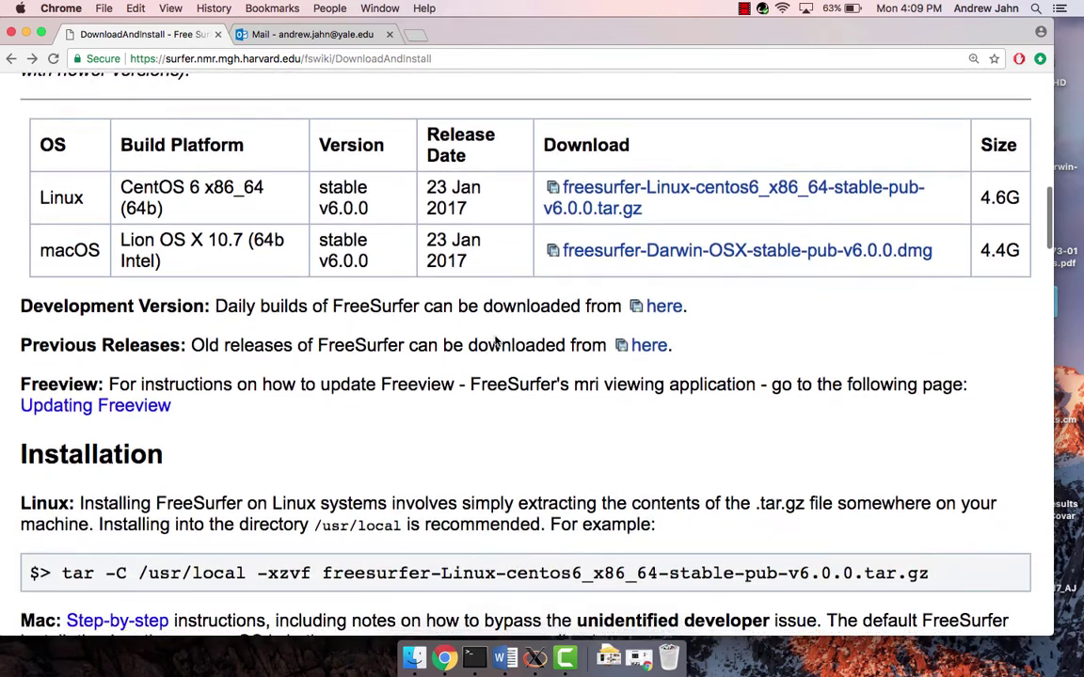
scroll(496, 341, down, 1)
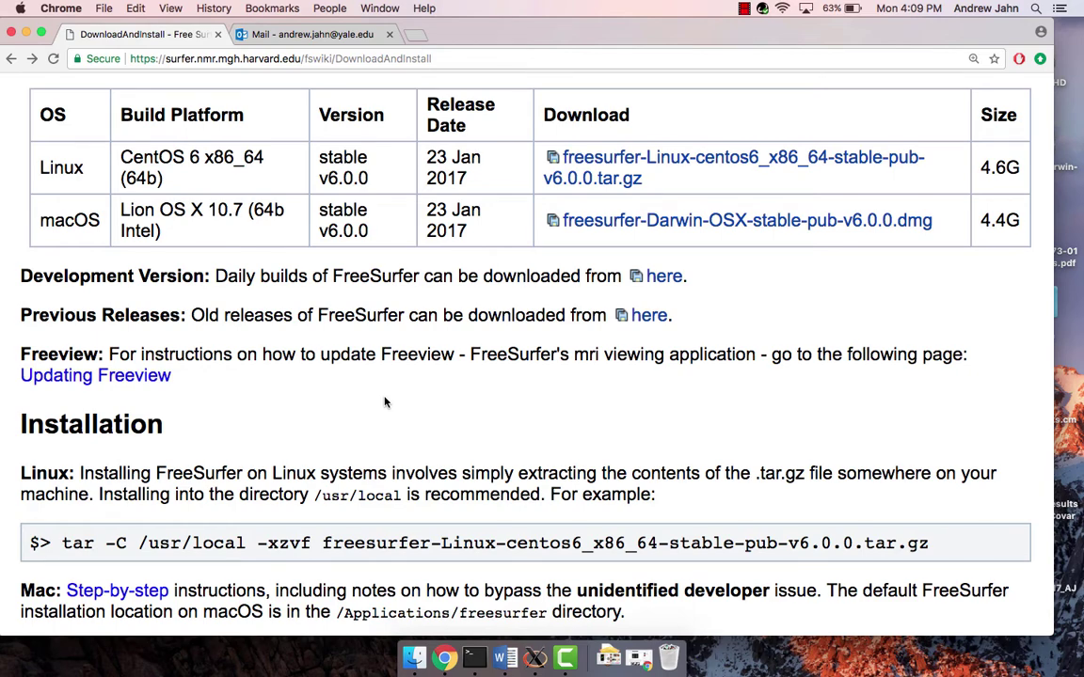
scroll(384, 402, down, 6)
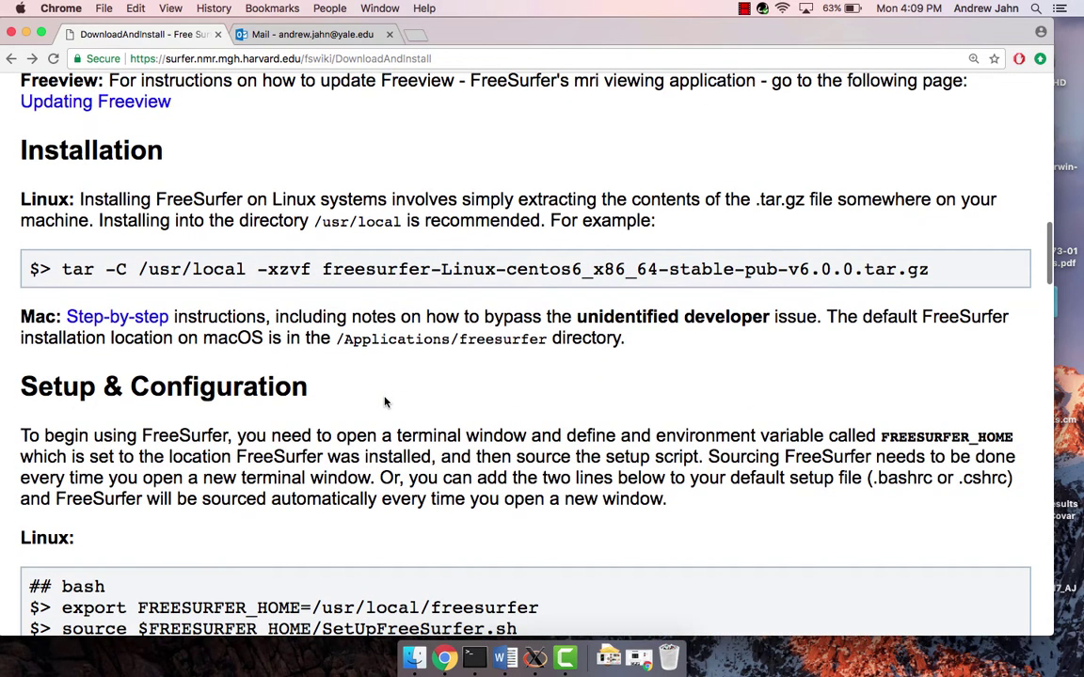
click(111, 319)
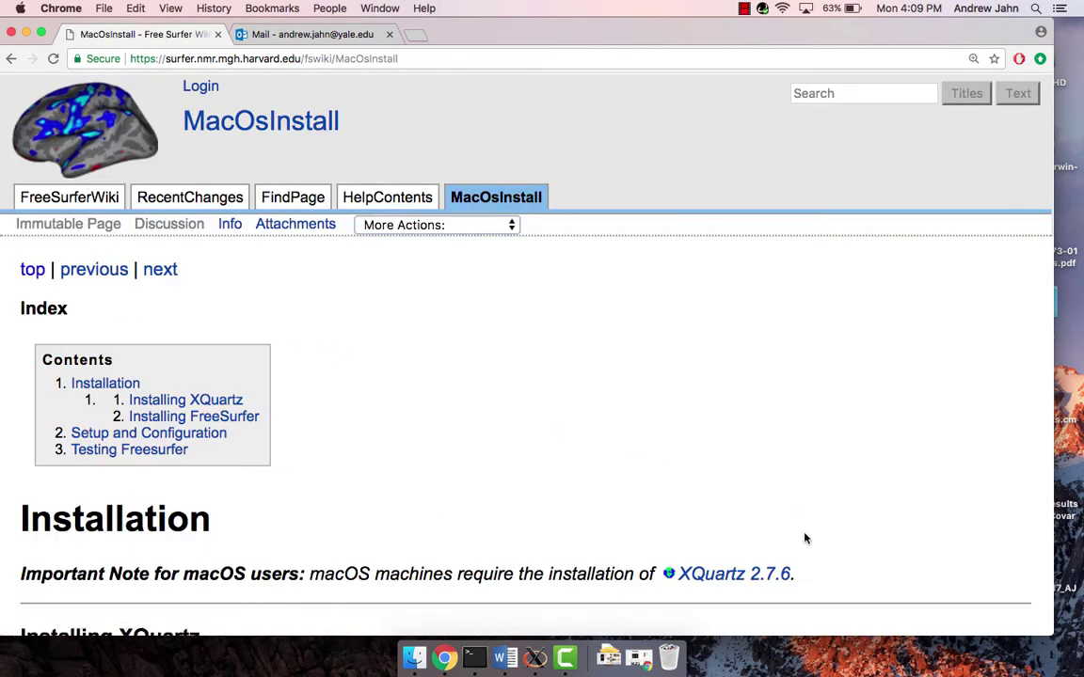
scroll(805, 538, down, 5)
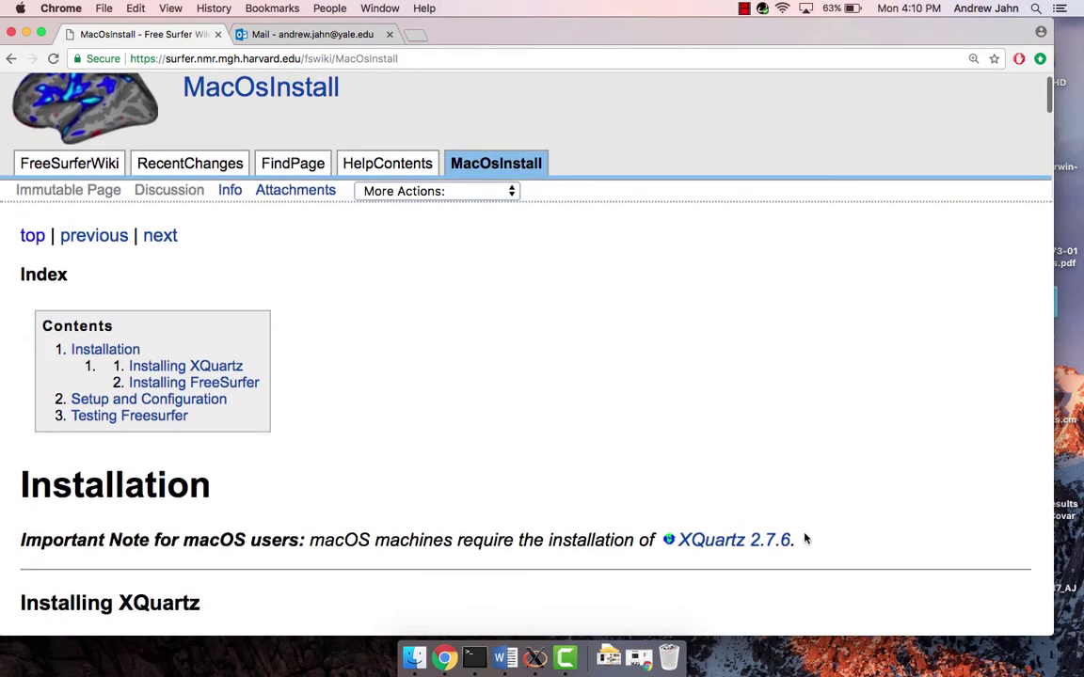
scroll(805, 538, down, 15)
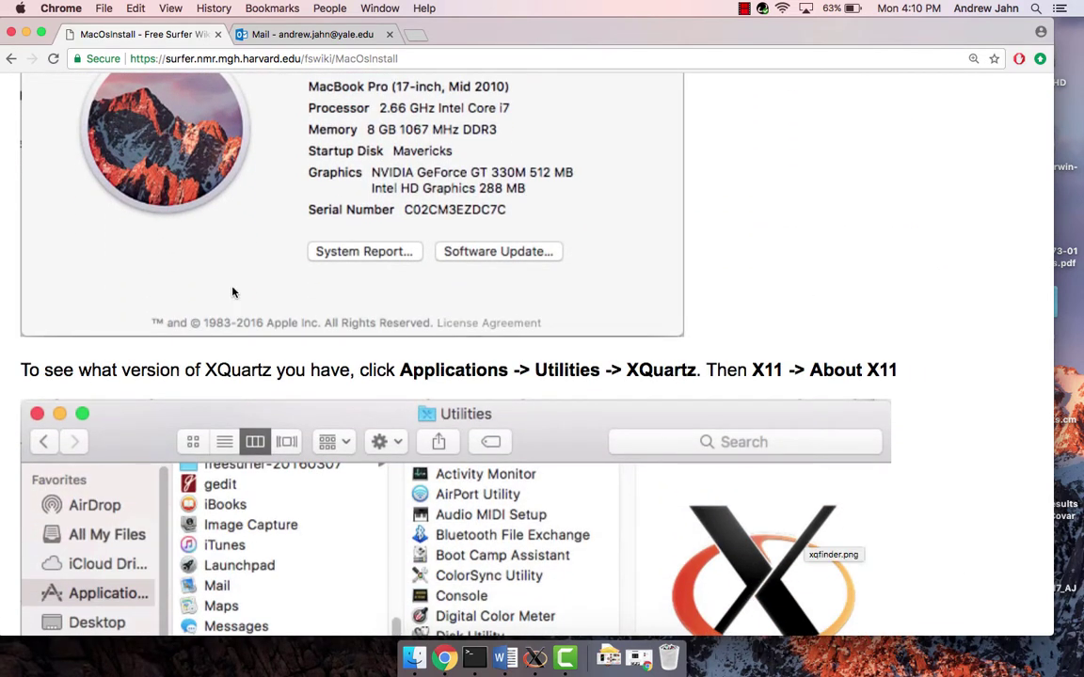
click(12, 61)
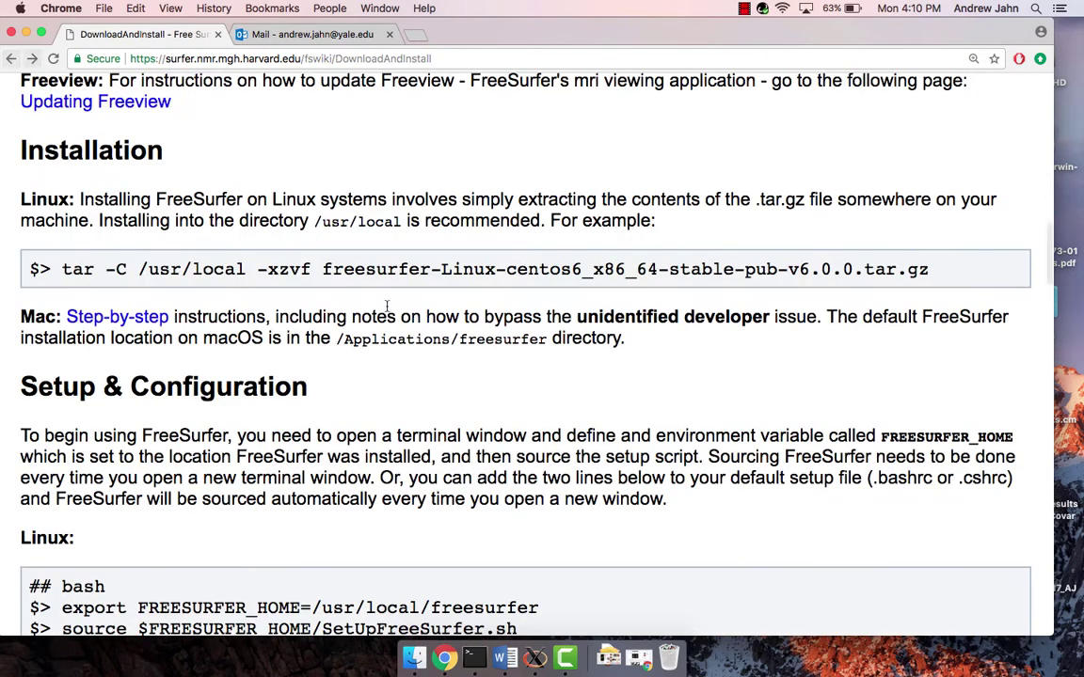
Review the Mac FREESURFER_HOME setup commands and expected sourcing output, then open the Apple menu.
scroll(419, 425, down, 4)
scroll(418, 425, down, 2)
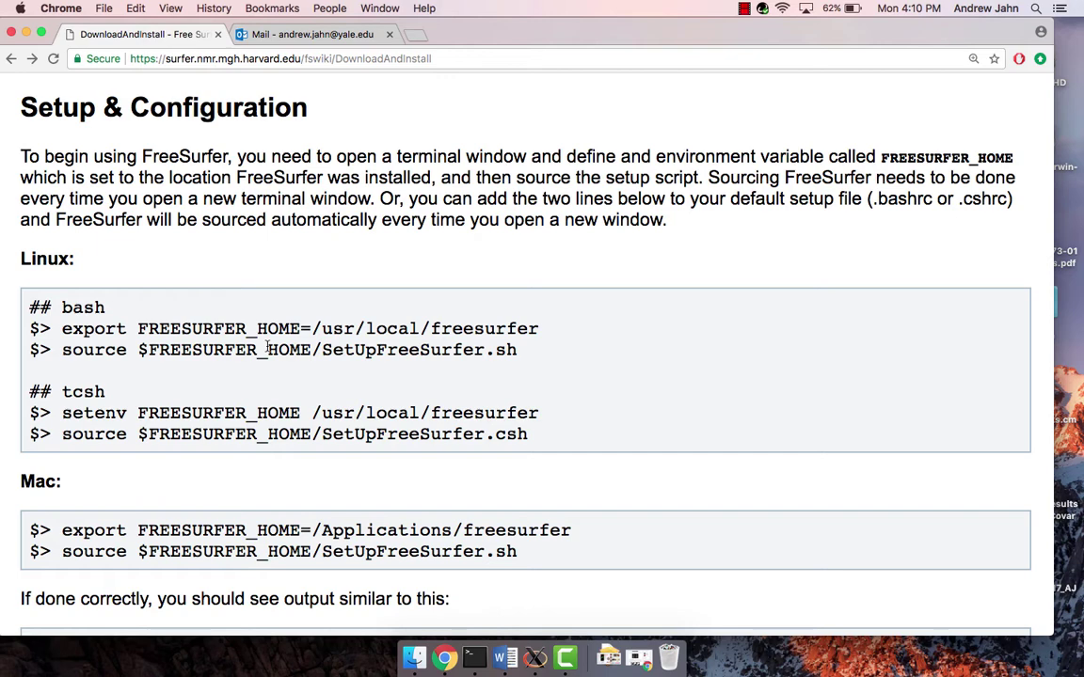
scroll(263, 349, down, 2)
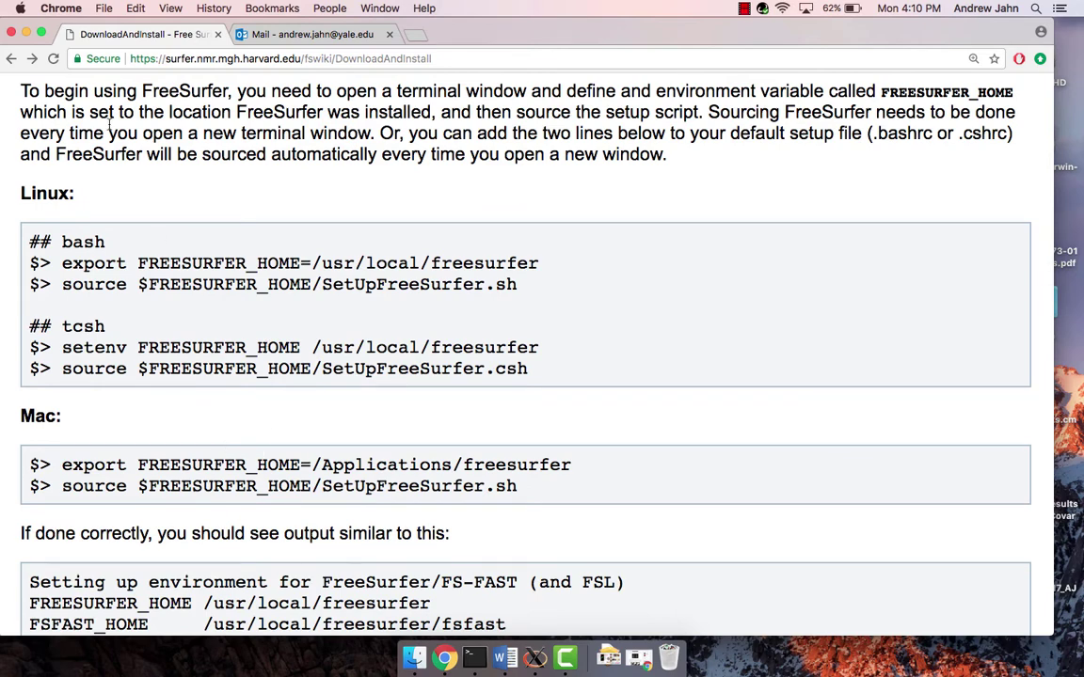
click(19, 7)
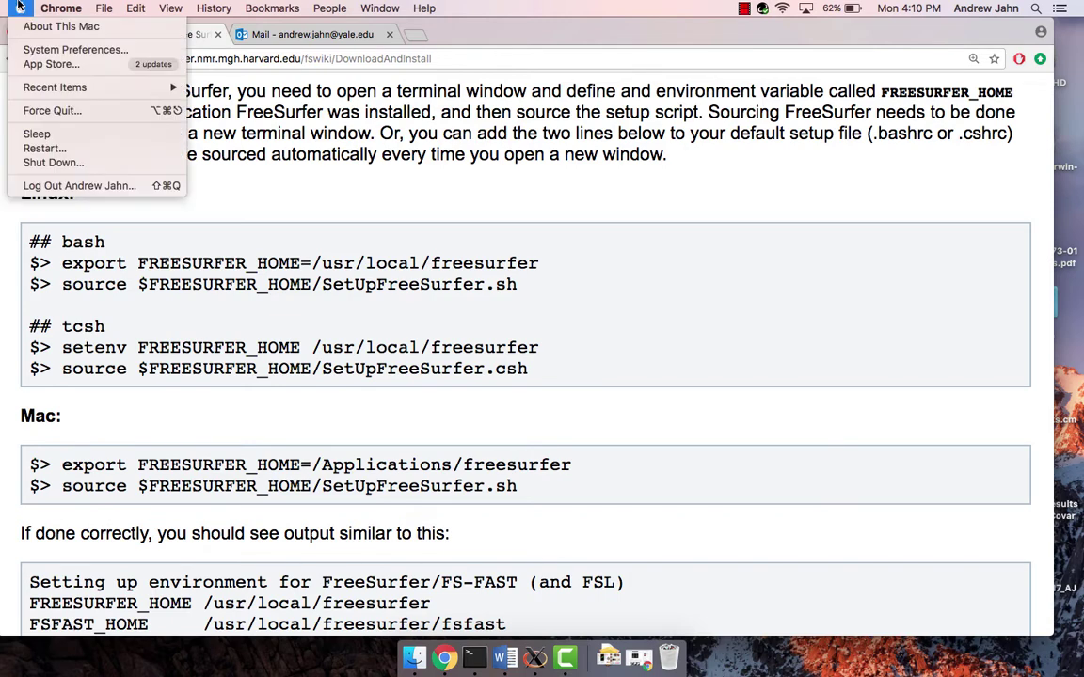
Open Users & Groups in System Preferences and unlock it with the account password.
click(67, 51)
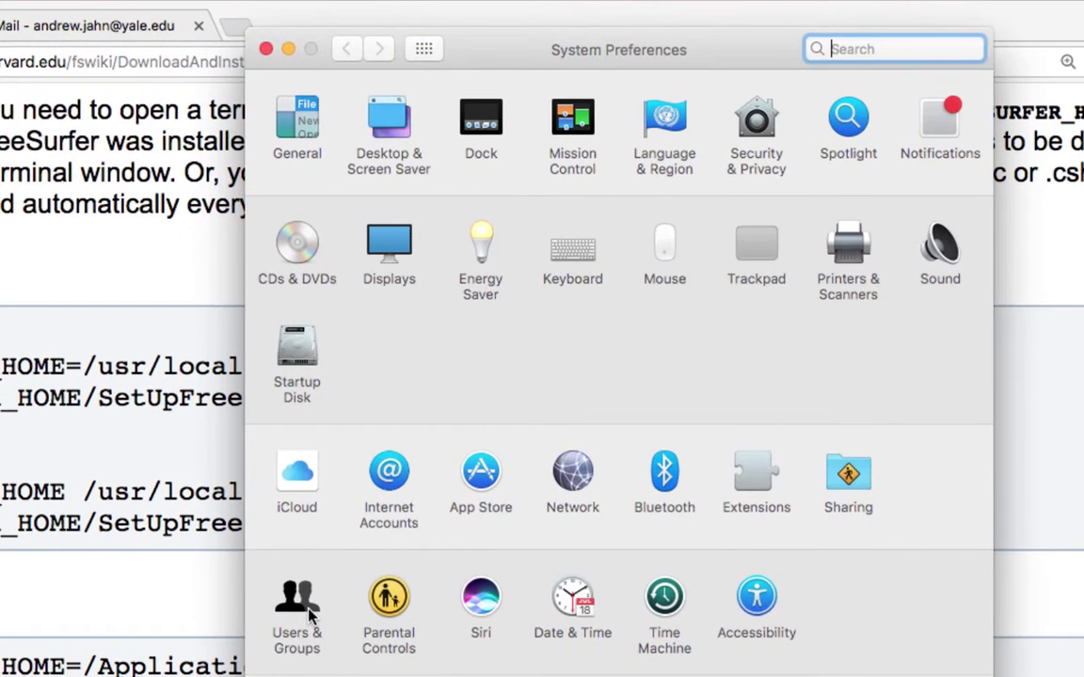
click(300, 612)
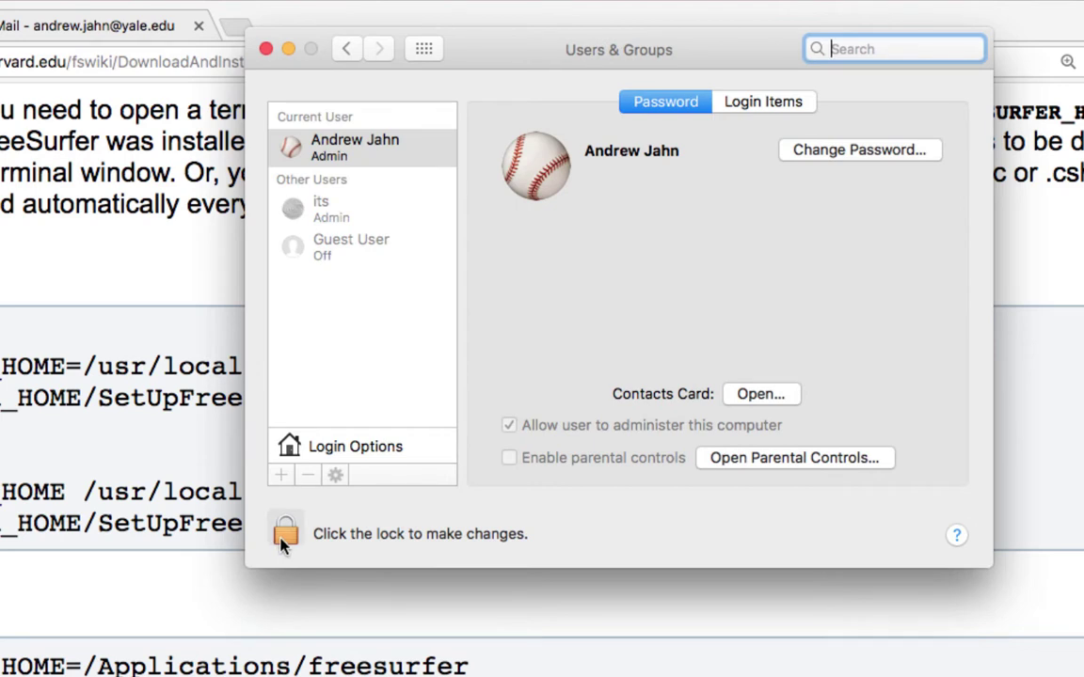
click(284, 538)
text(•••••••)
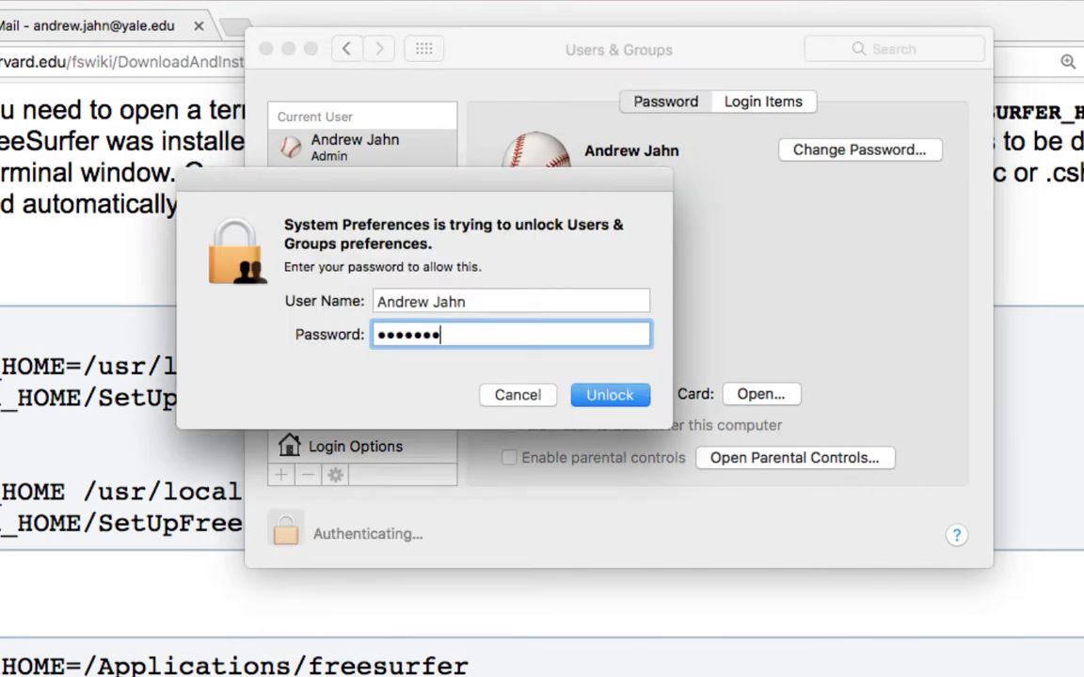
text(••••••••••••)
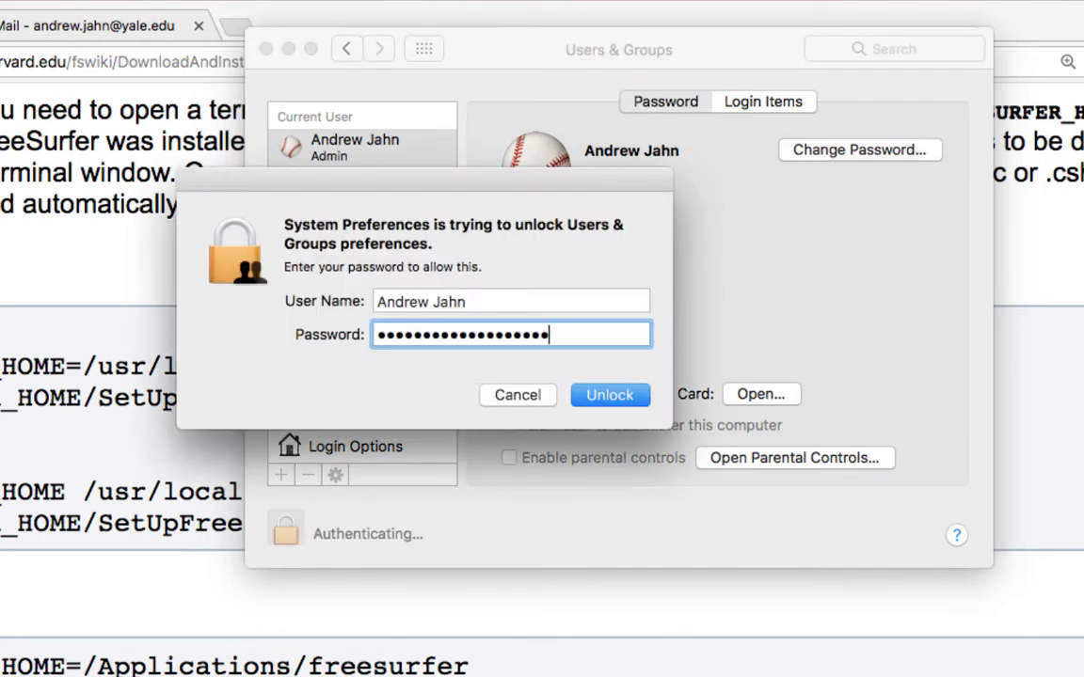
key(Return)
Keep the current user's login shell at /bin/tcsh in Advanced Options, then close Users & Groups.
click(365, 156)
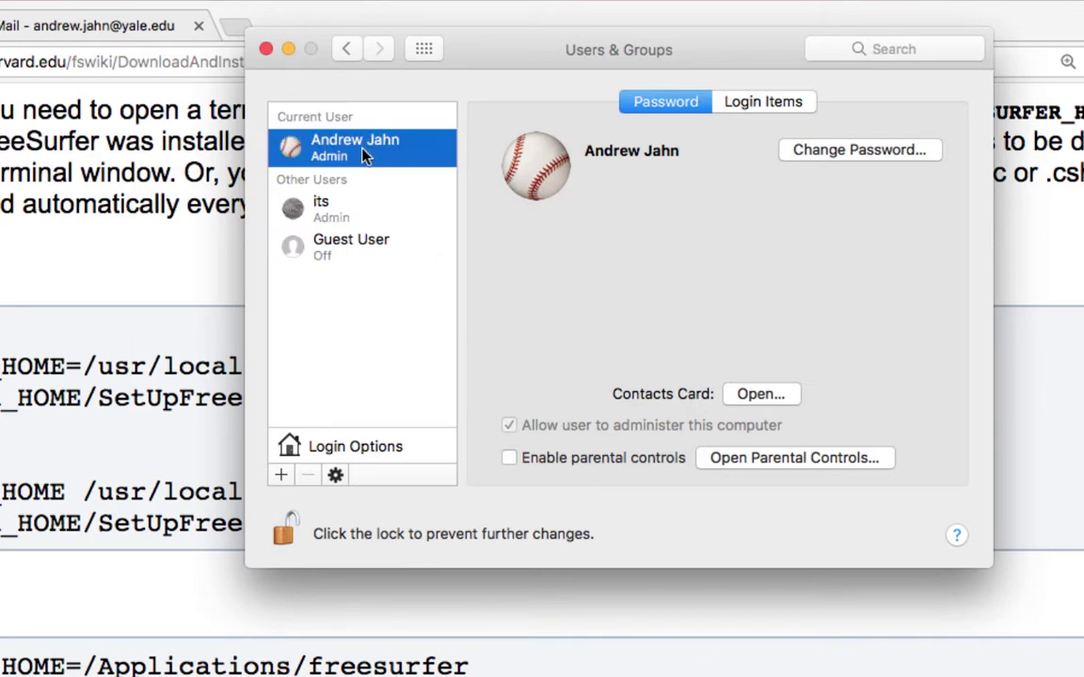
right_click(365, 157)
click(395, 160)
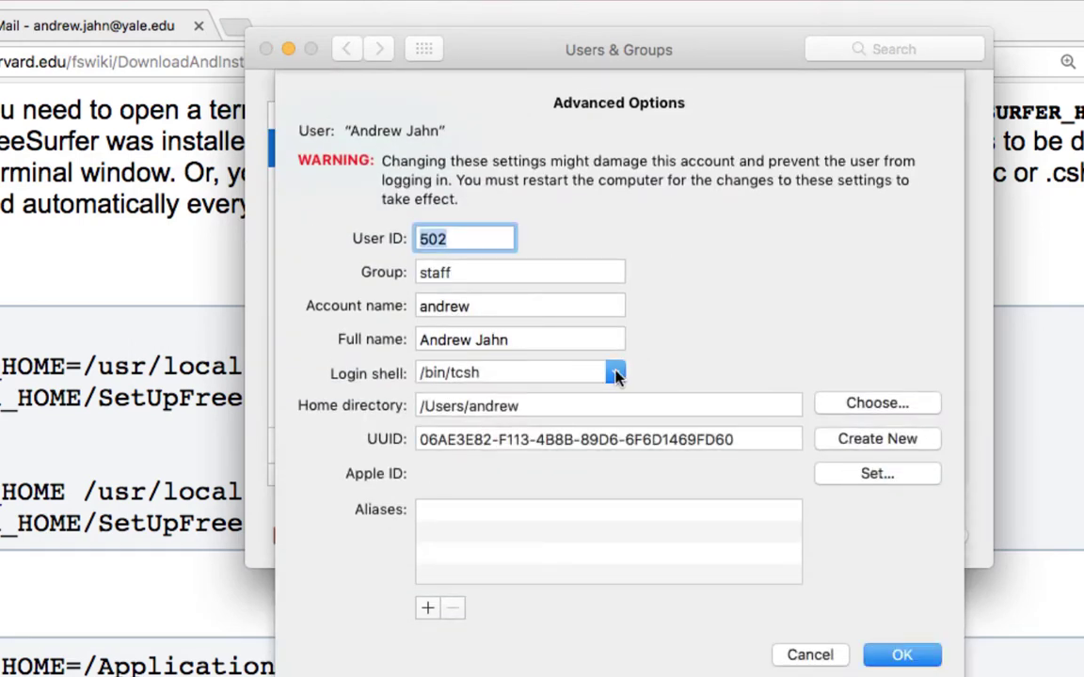
click(614, 374)
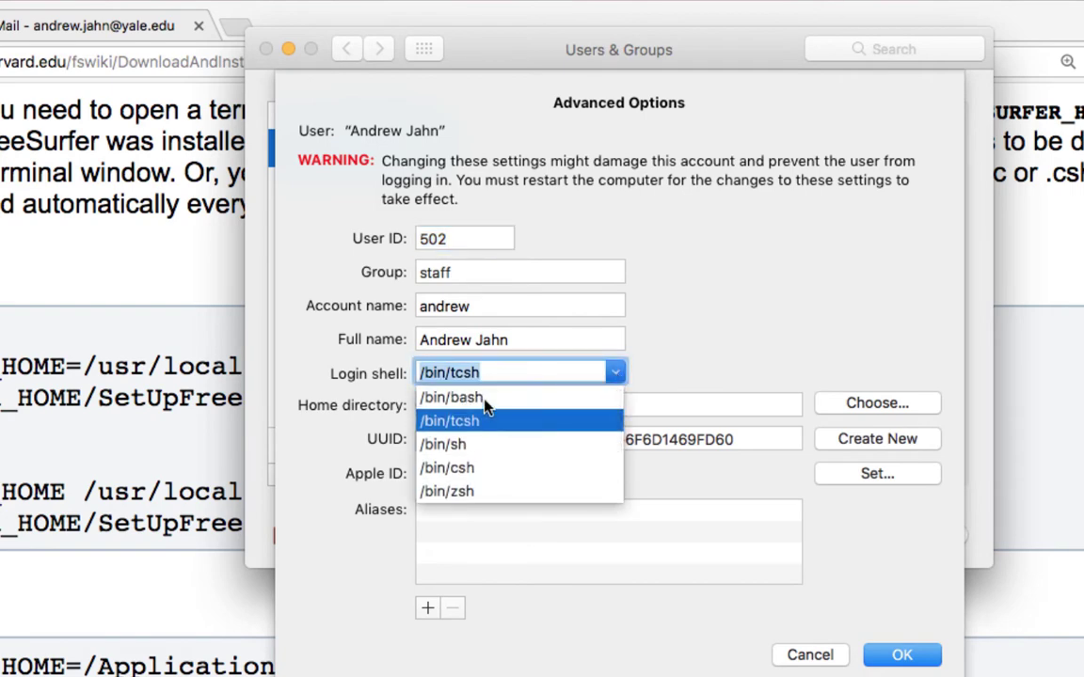
click(486, 424)
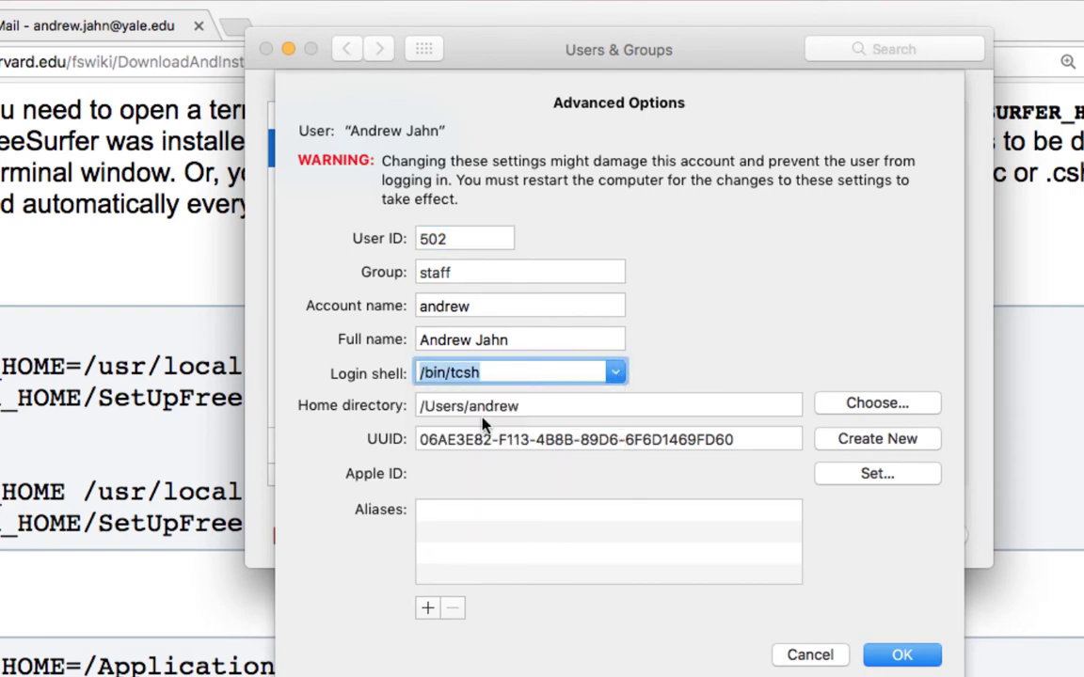
click(901, 653)
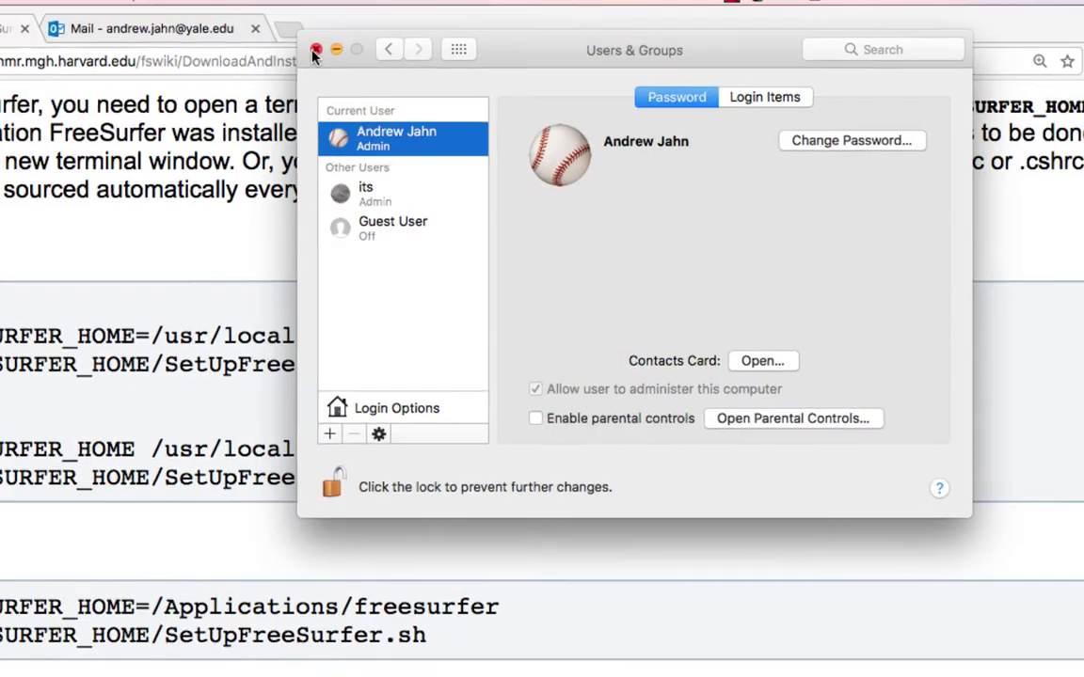
click(266, 48)
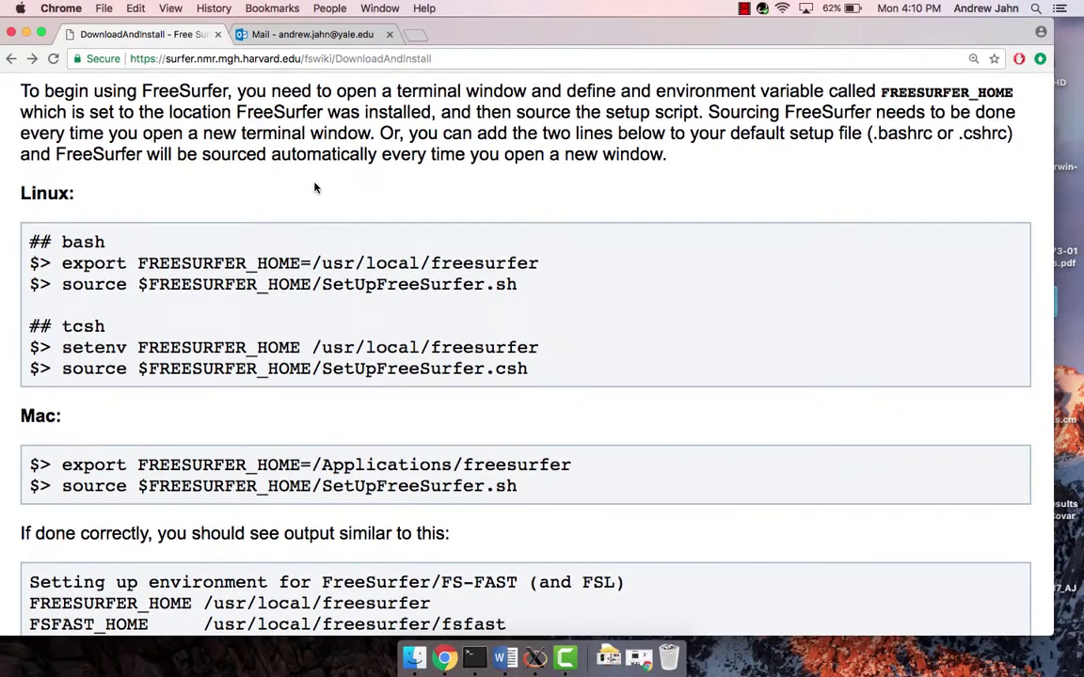
scroll(303, 193, down, 1)
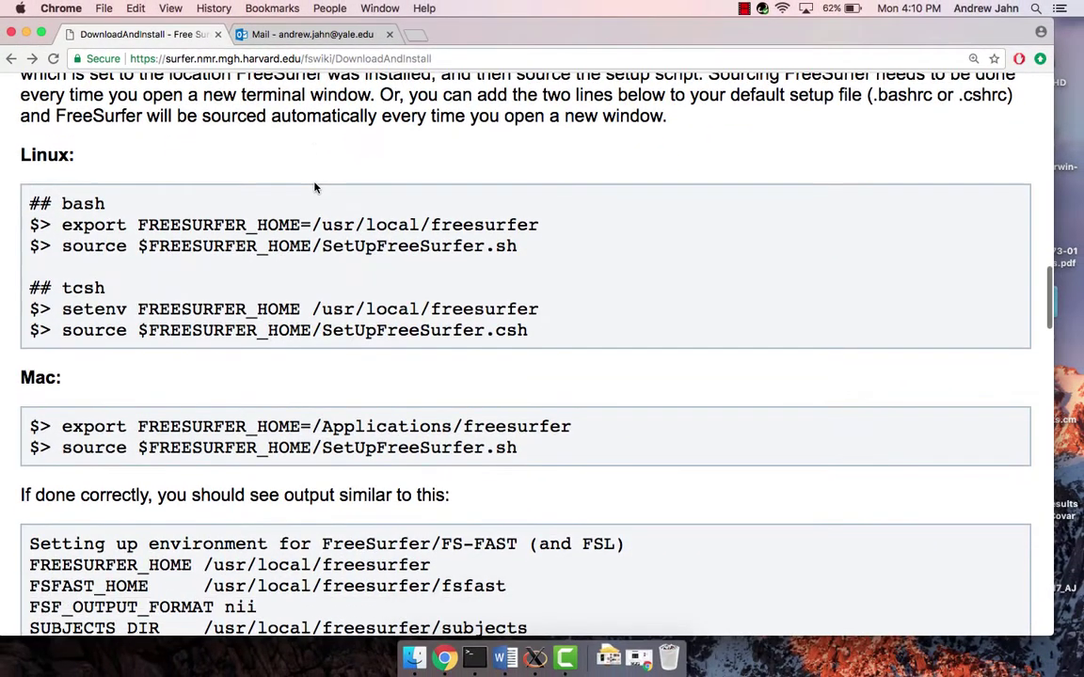
Bring up a Terminal window and move it up and to the right.
click(474, 658)
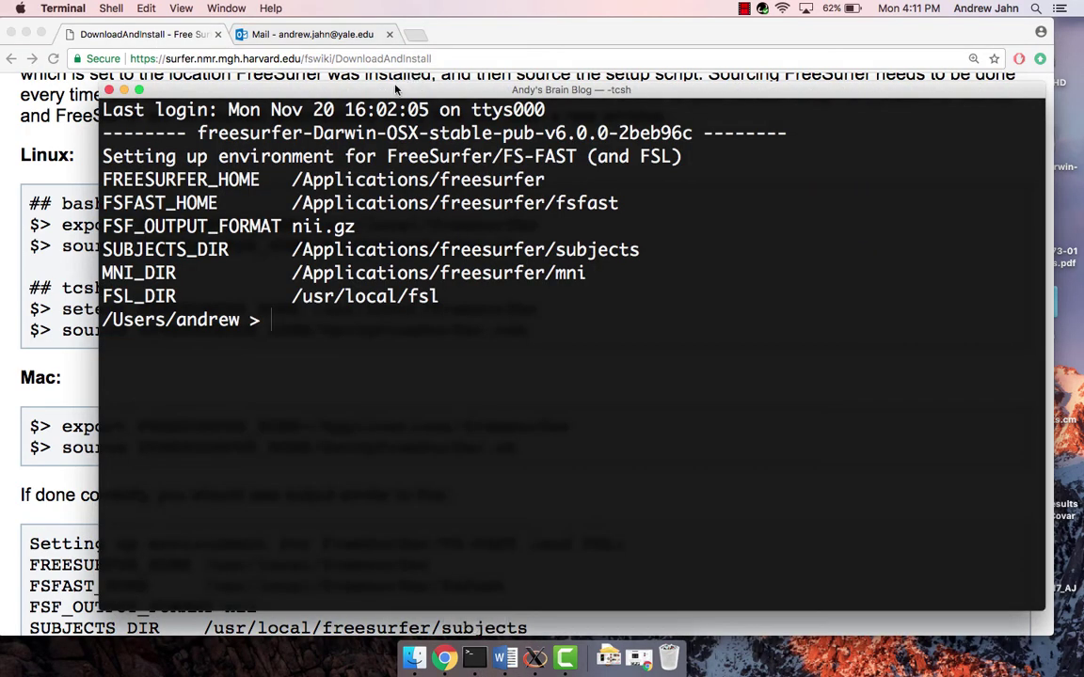
drag(410, 89, 851, 87)
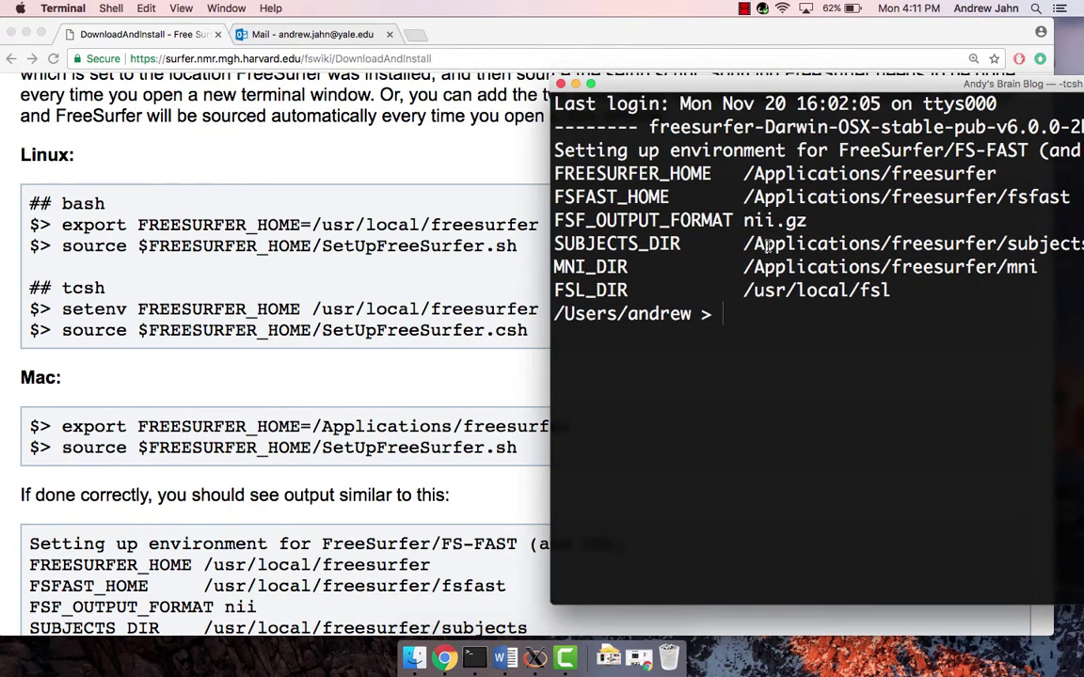
Open .cshrc in TextEdit, enlarge its text, and select the setenv FREESURFER_HOME and SetUpFreeSurfer.csh lines.
text(open .cshrc)
key(Return)
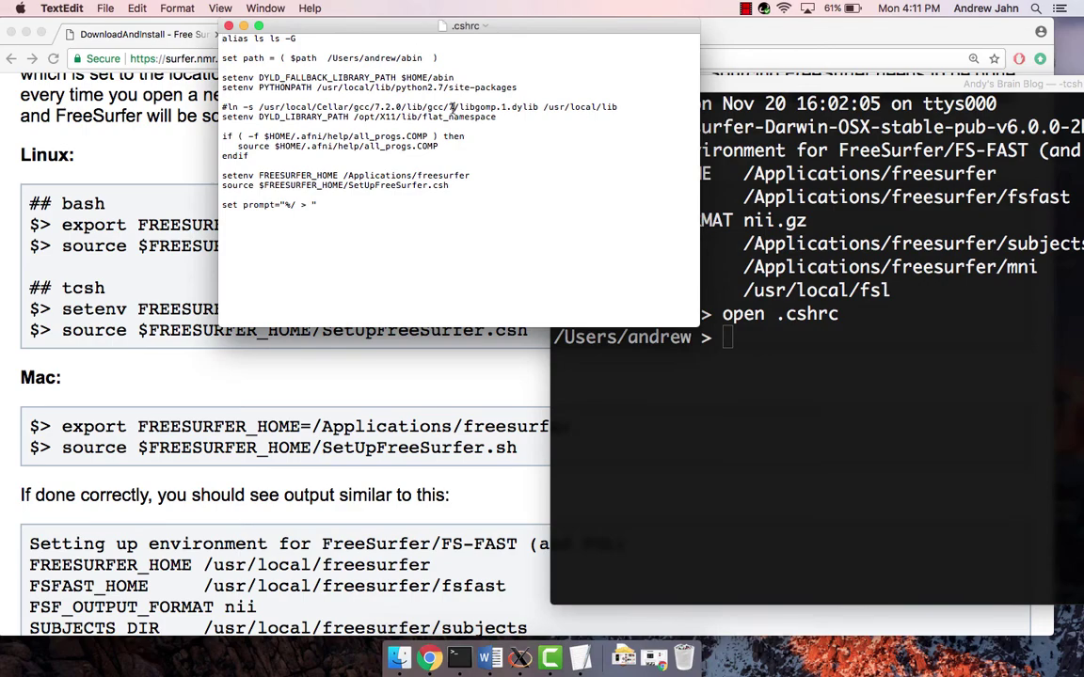
key(super+plus)
key(super+plus)
key(super+plus)
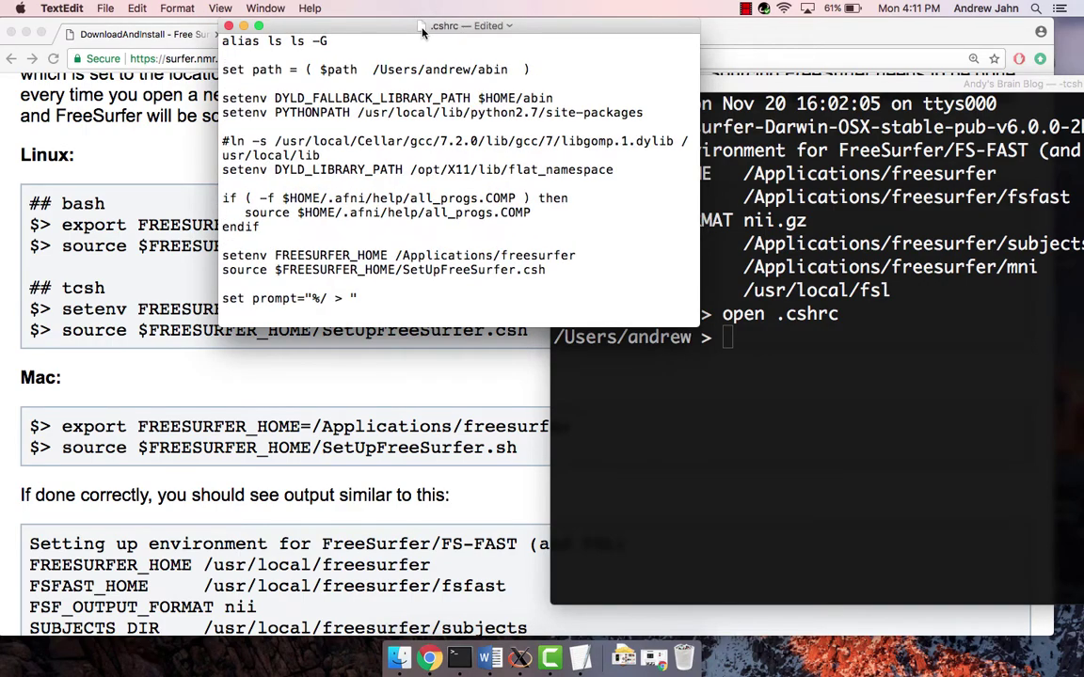
drag(422, 32, 752, 97)
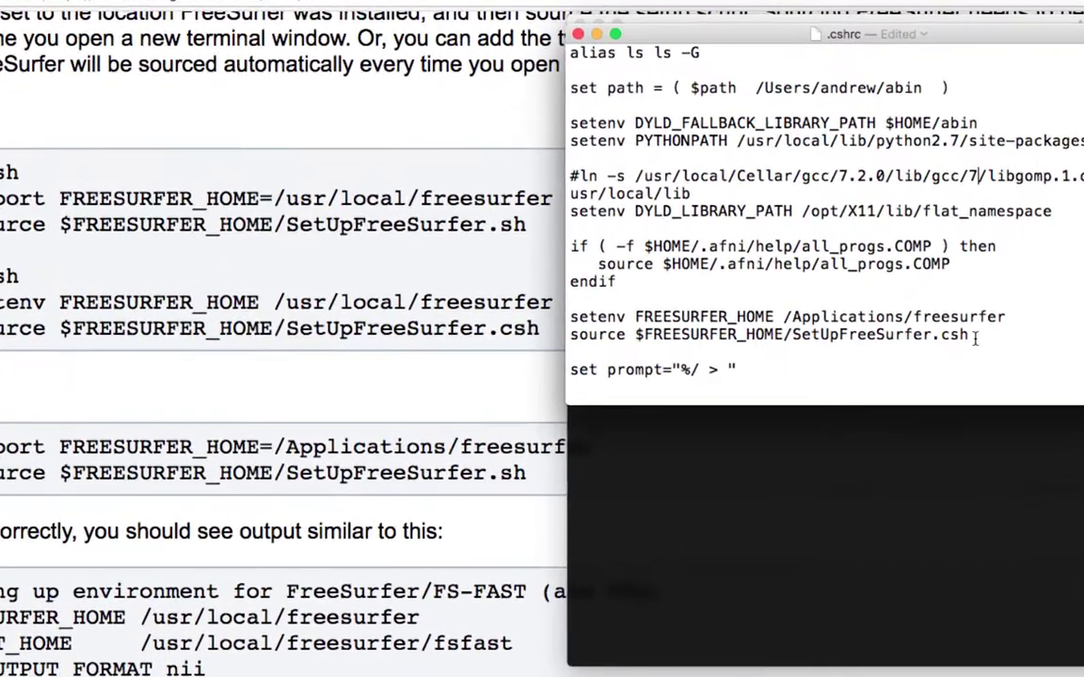
drag(878, 335, 684, 336)
drag(753, 333, 577, 316)
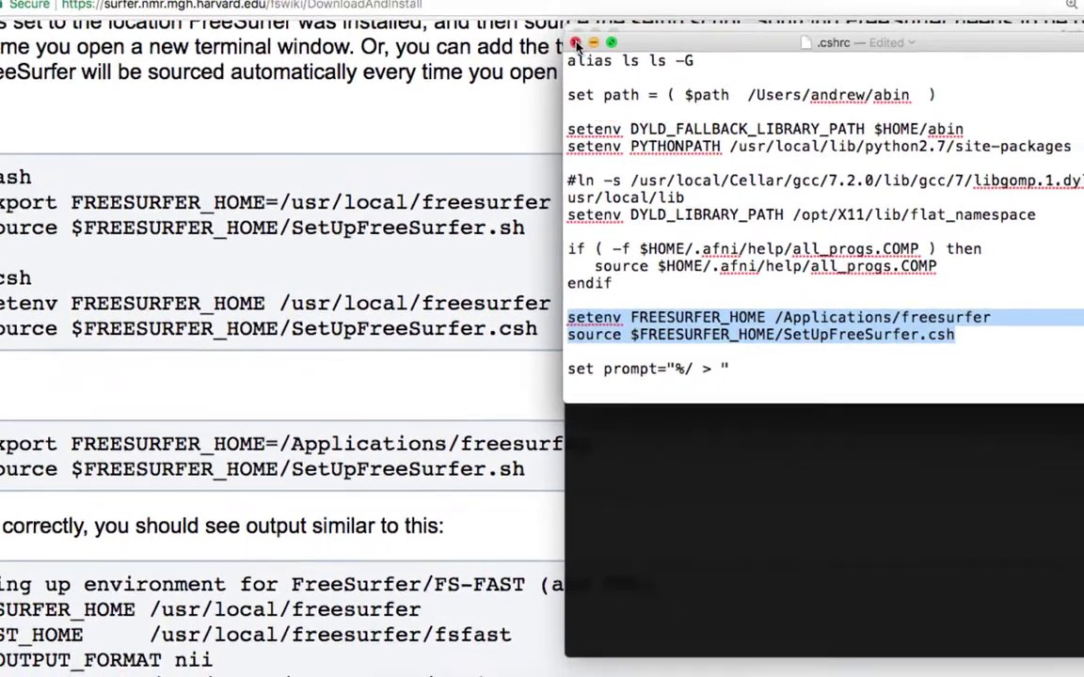
Quit TextEdit, confirm a new Terminal window loads FreeSurfer from /Applications/freesurfer, then exit it.
key(super+q)
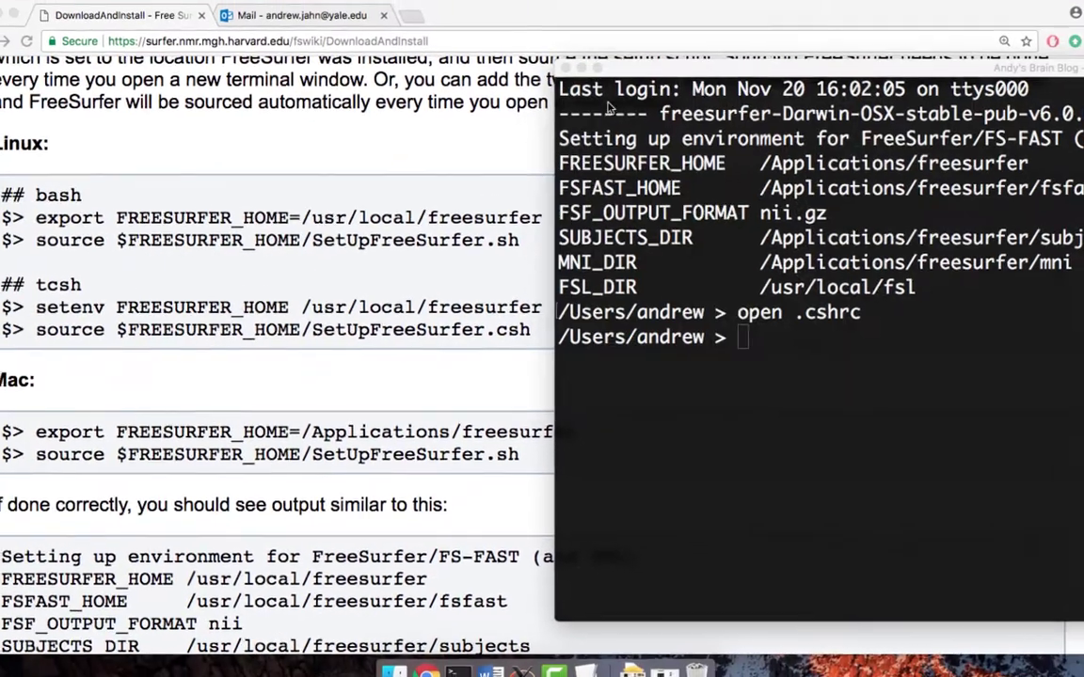
key(super+n)
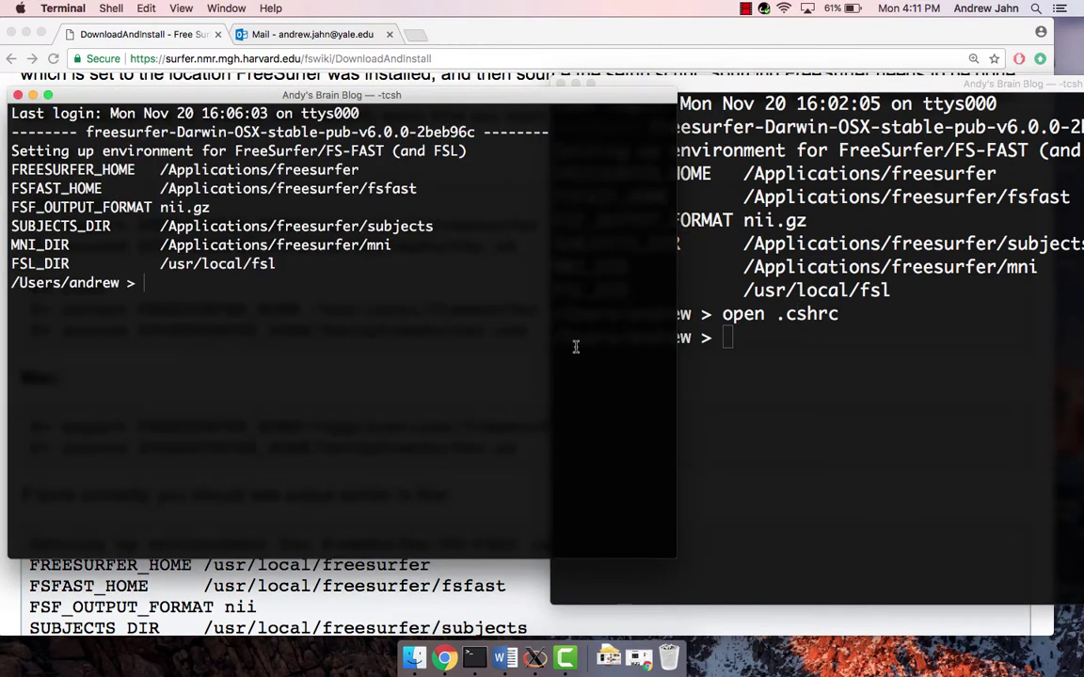
drag(278, 264, 8, 162)
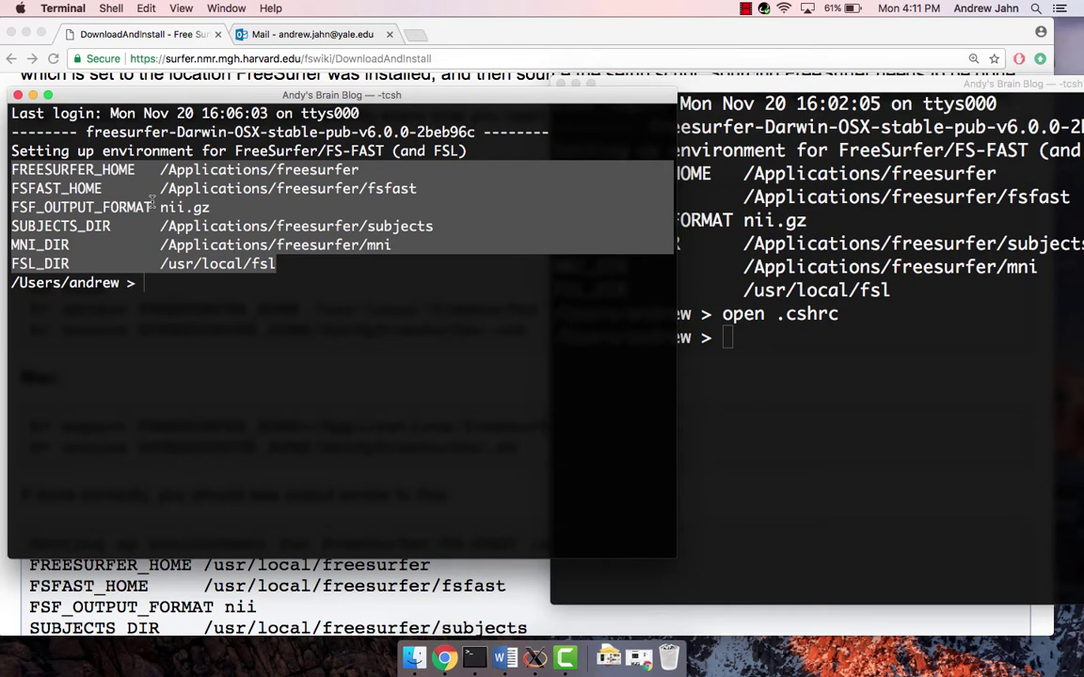
click(188, 229)
text(exit)
key(Return)
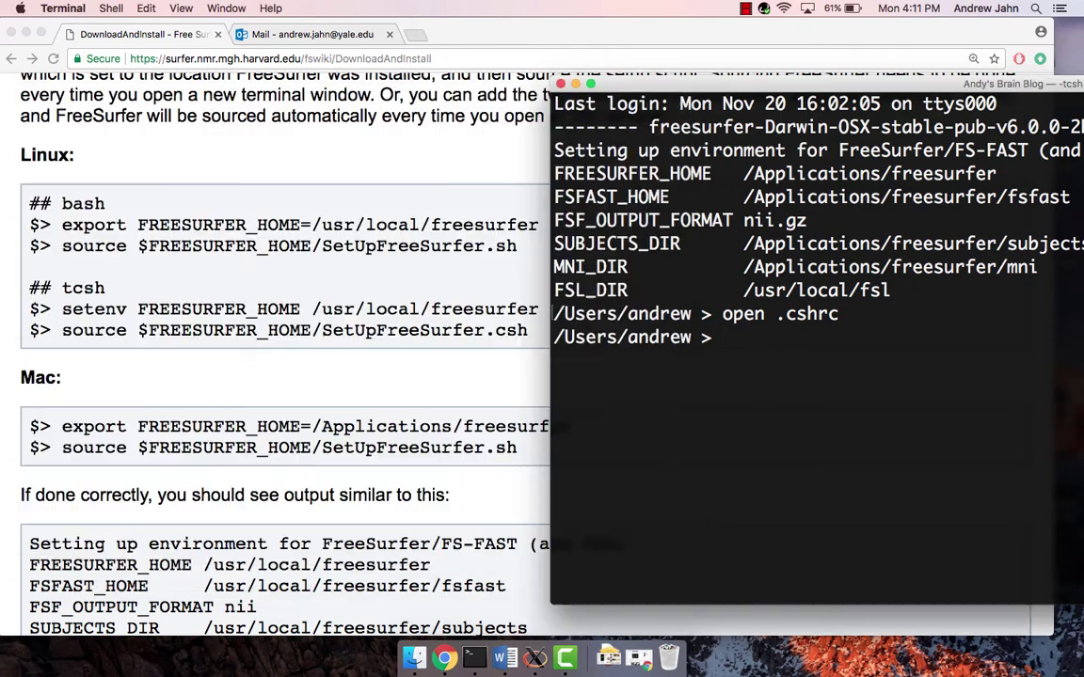
Scroll the wiki to the SUBJECTS_DIR and License sections, then bring Terminal back in front.
click(391, 400)
scroll(391, 400, down, 8)
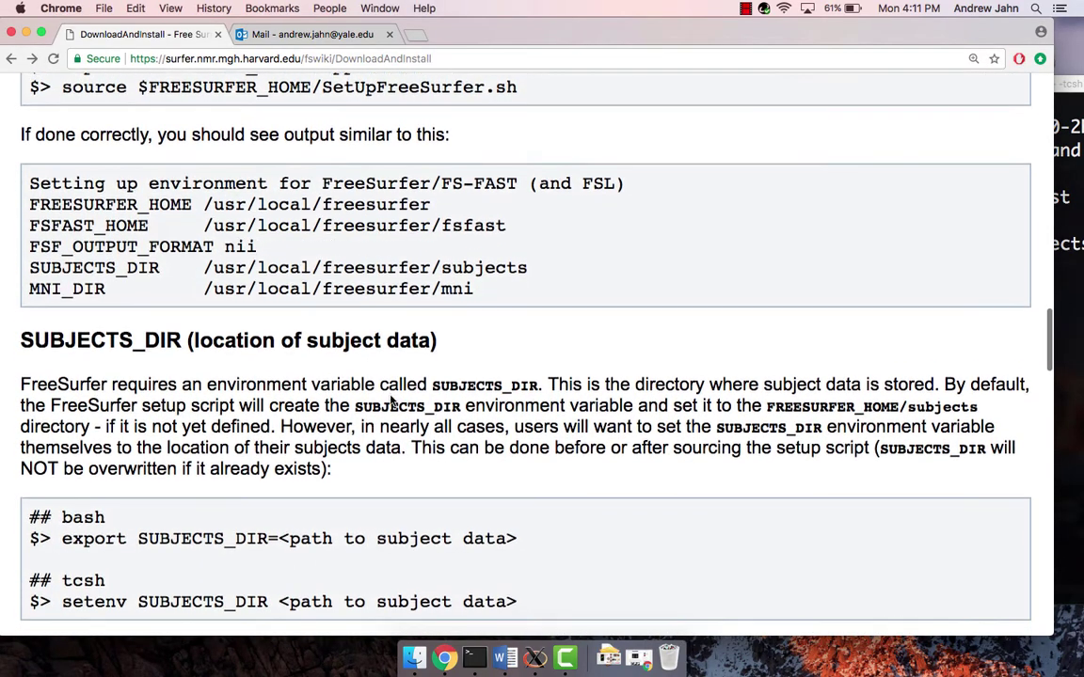
scroll(392, 401, down, 5)
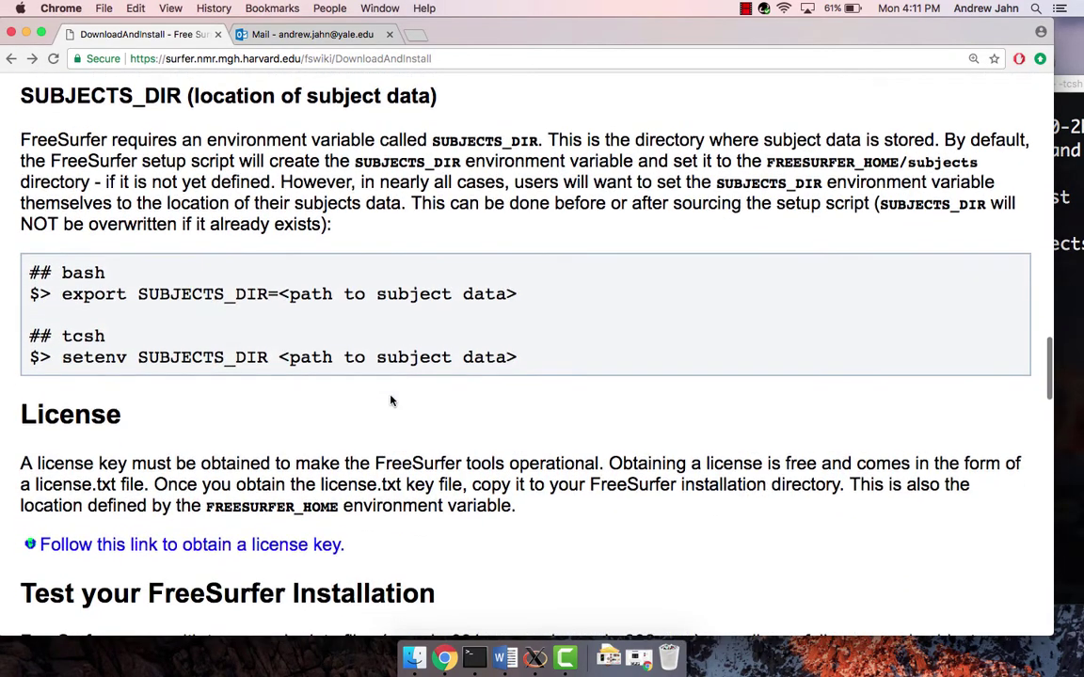
click(474, 657)
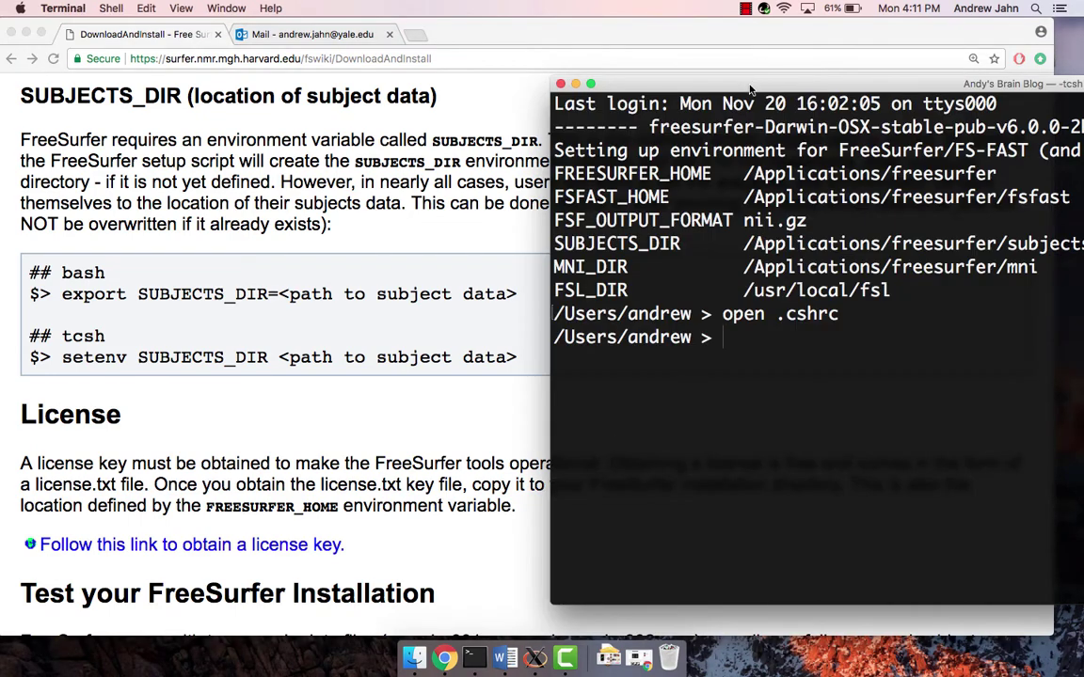
Echo $FREESURFER_HOME, list it to find license.txt, and echo $SUBJECTS_DIR (/Applications/freesurfer/subjects/).
drag(751, 89, 478, 95)
text(echo $FREE)
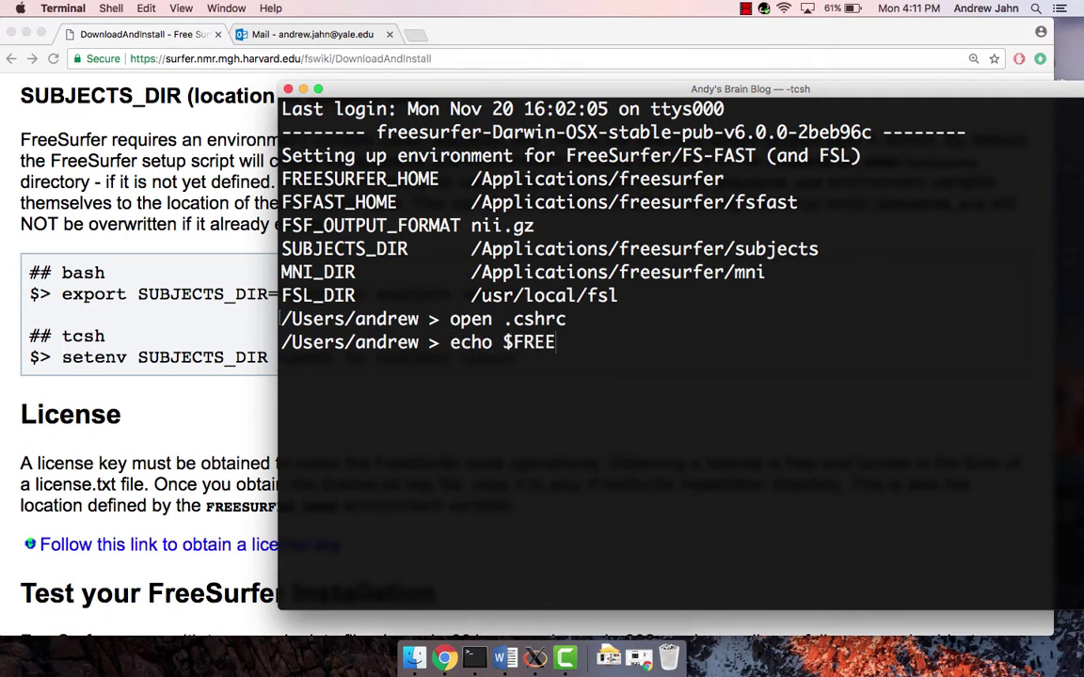
key(Tab)
key(Return)
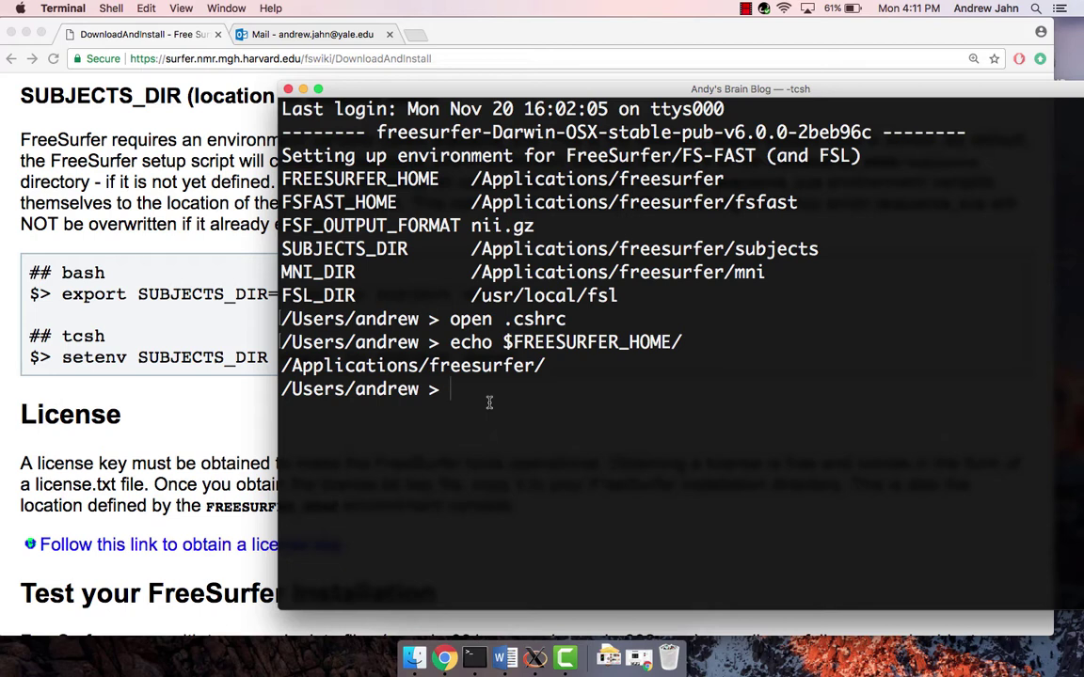
text(ls $FREE)
key(Tab)
key(Return)
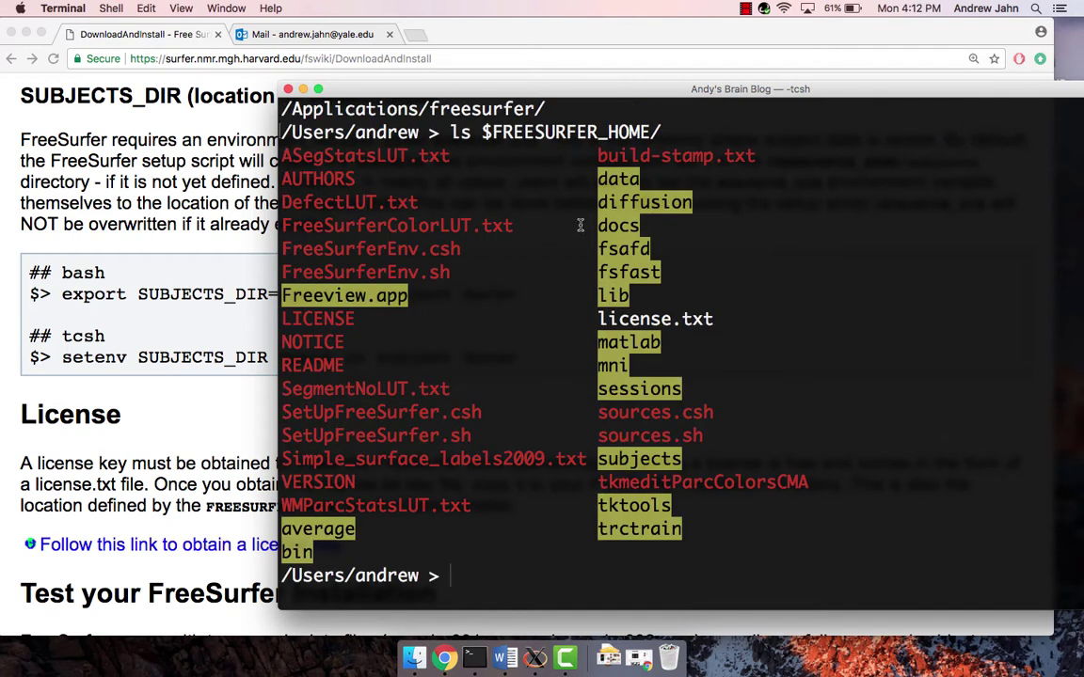
text(echo $SUB)
key(Tab)
key(Return)
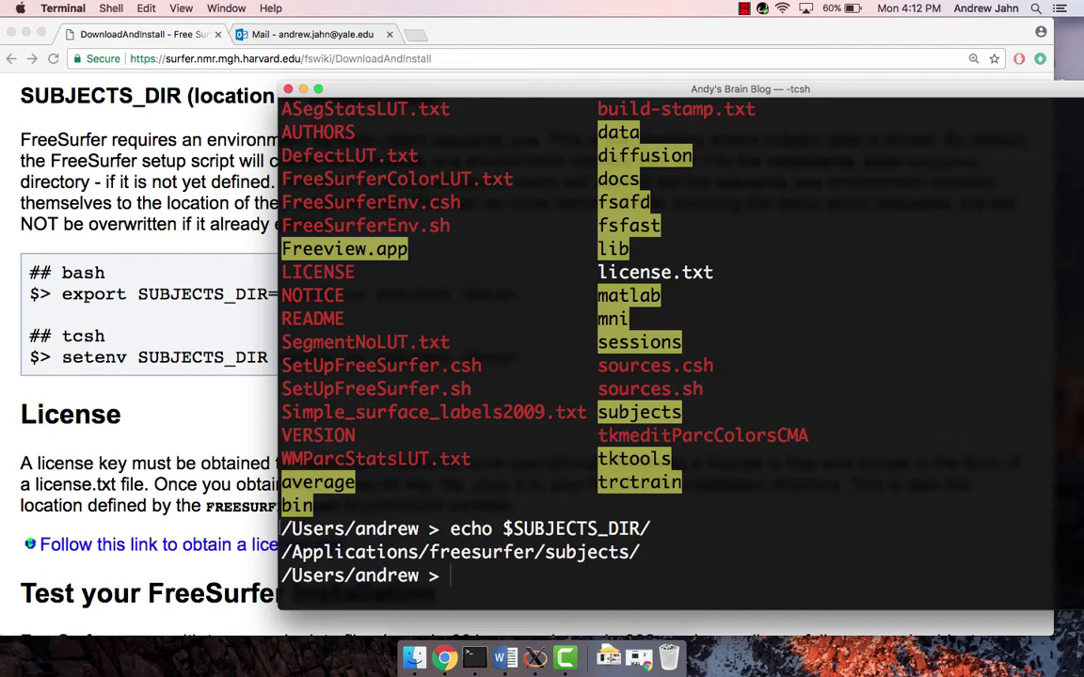
Run setenv SUBJECTS_DIR `pwd`, fixing a typo, and echo it to confirm /Users/andrew/.
text(setenv SUBJECT)
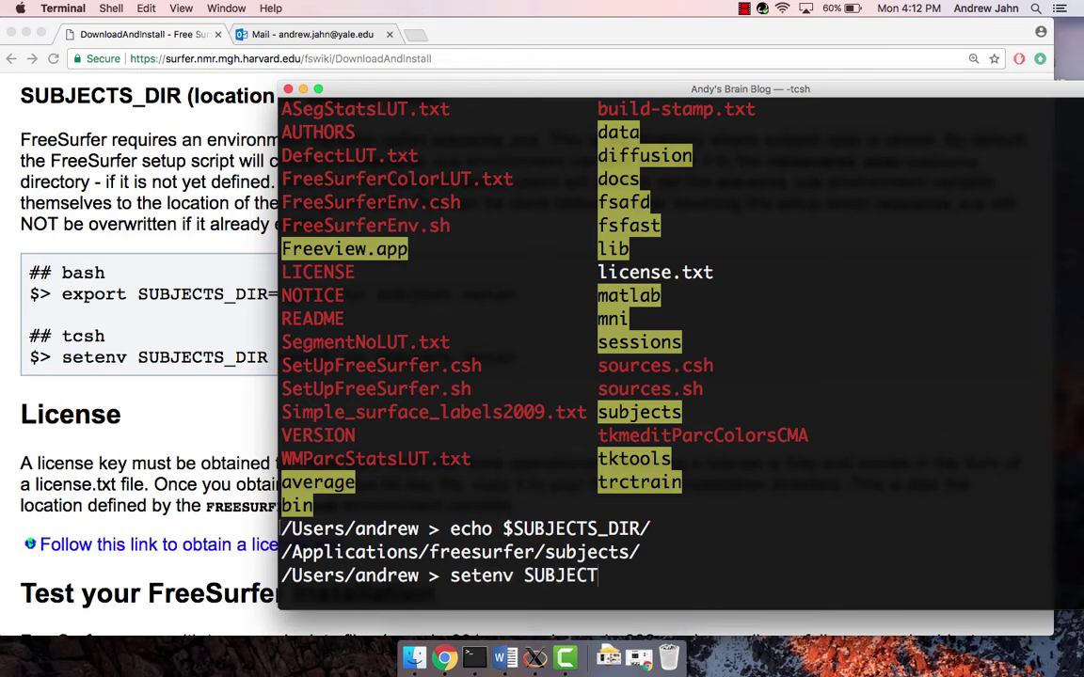
text(_DIR)
key(BackSpace)
key(BackSpace)
key(BackSpace)
key(BackSpace)
key(BackSpace)
text(TS_DIR `pwd`)
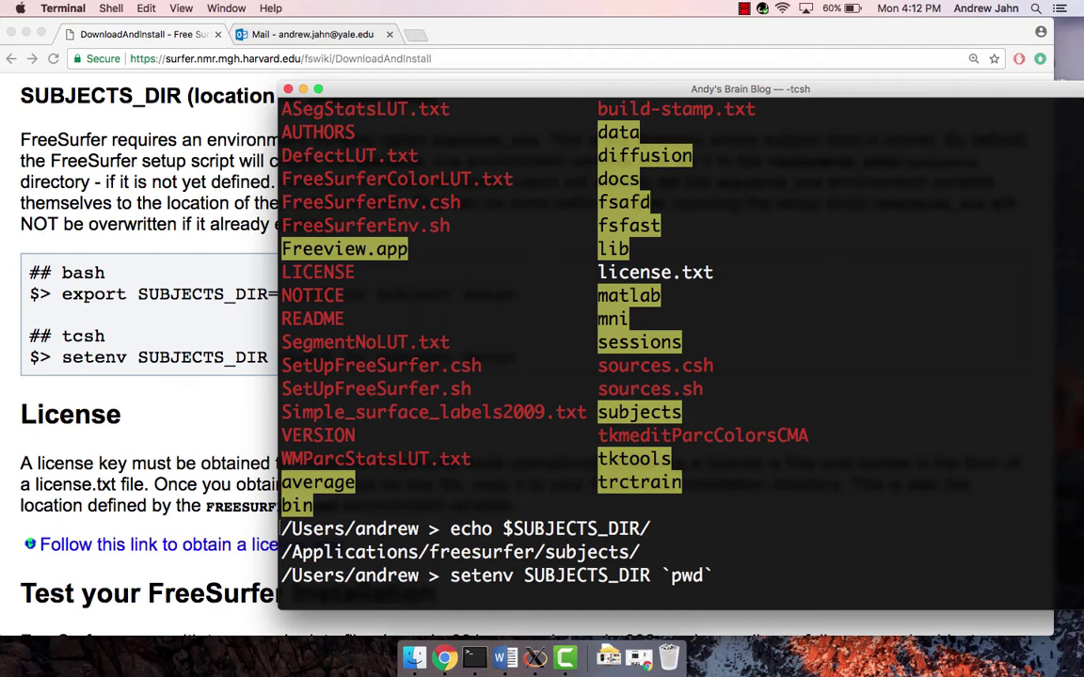
key(Return)
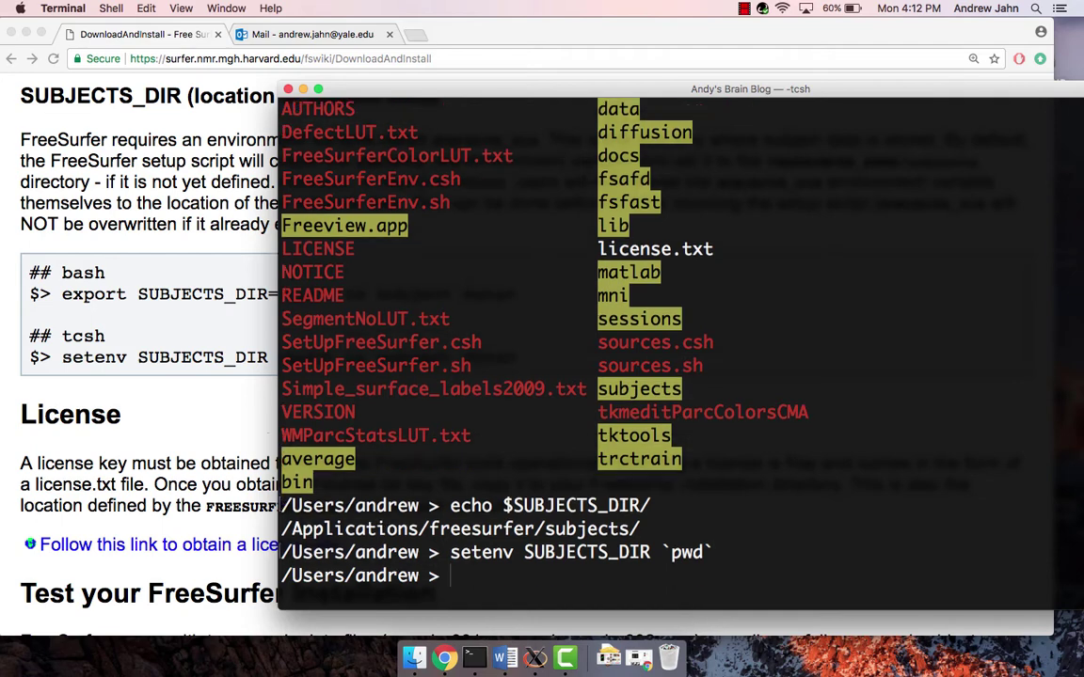
text(echo $SUBJ)
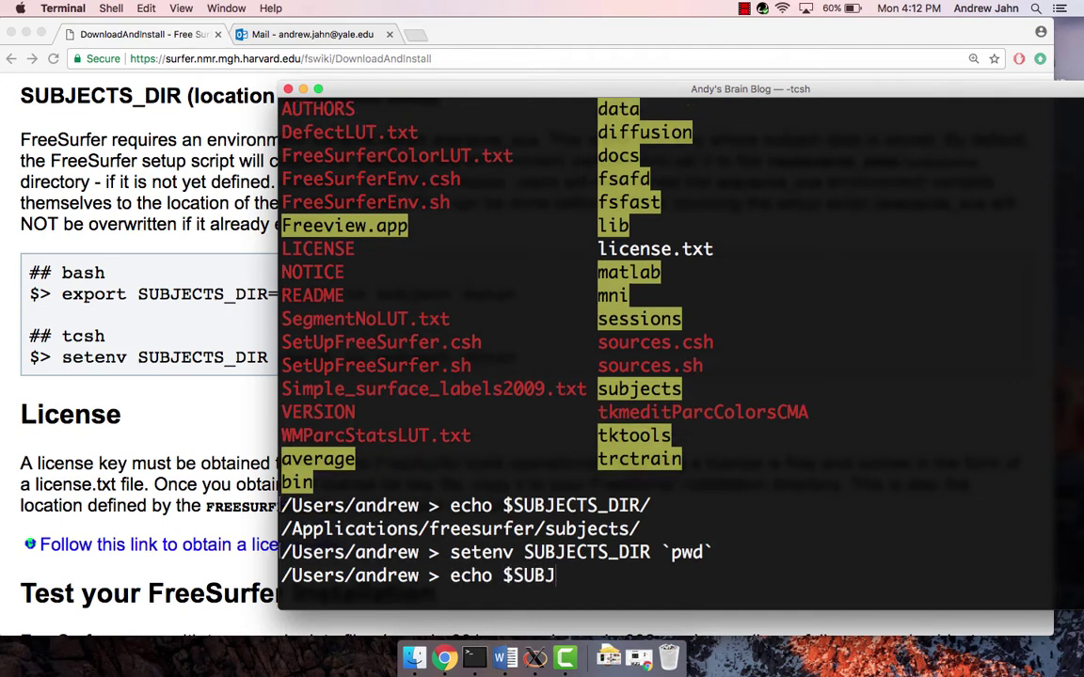
key(Tab)
key(Return)
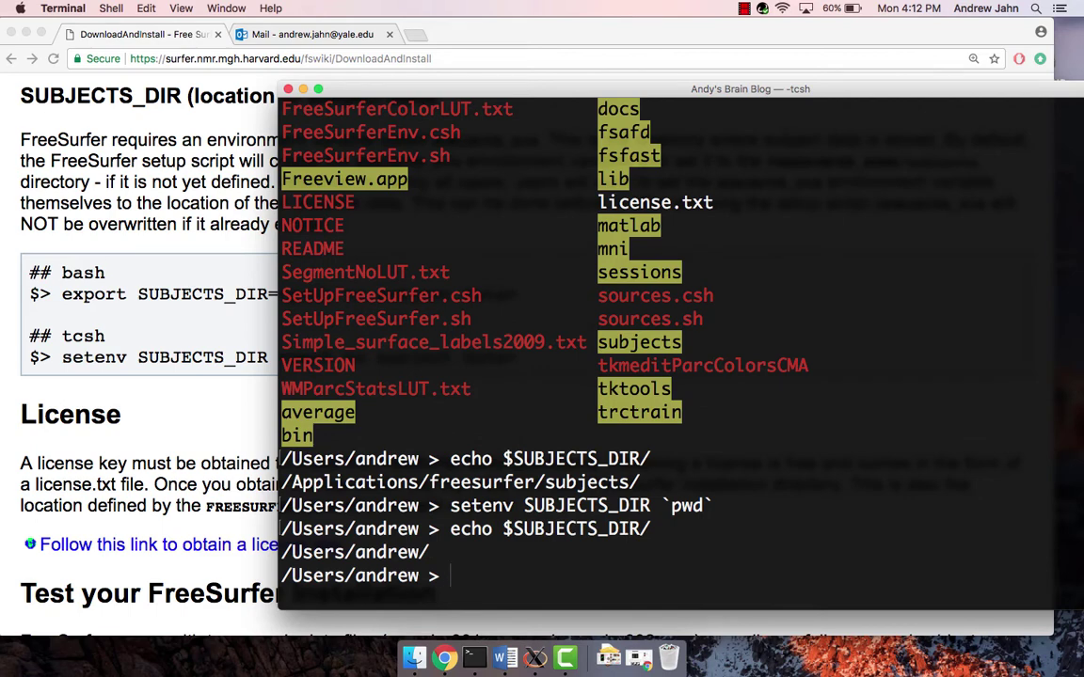
Scroll the wiki to the License section and read through the FreeSurfer Registration form.
click(211, 444)
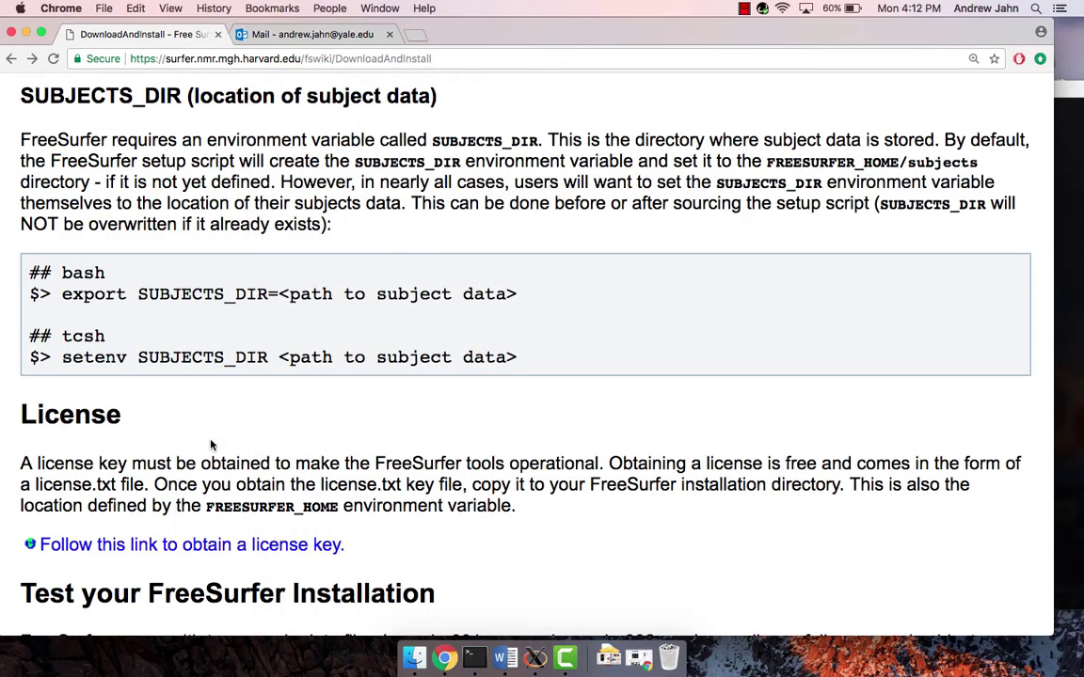
scroll(211, 444, down, 3)
scroll(211, 444, down, 2)
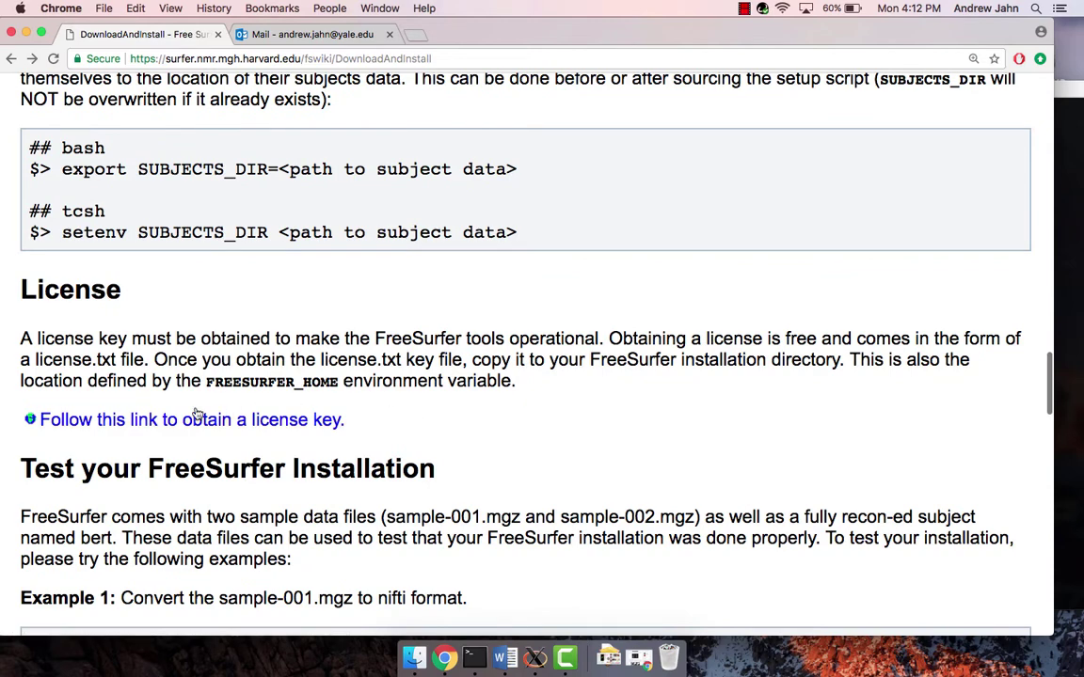
click(188, 421)
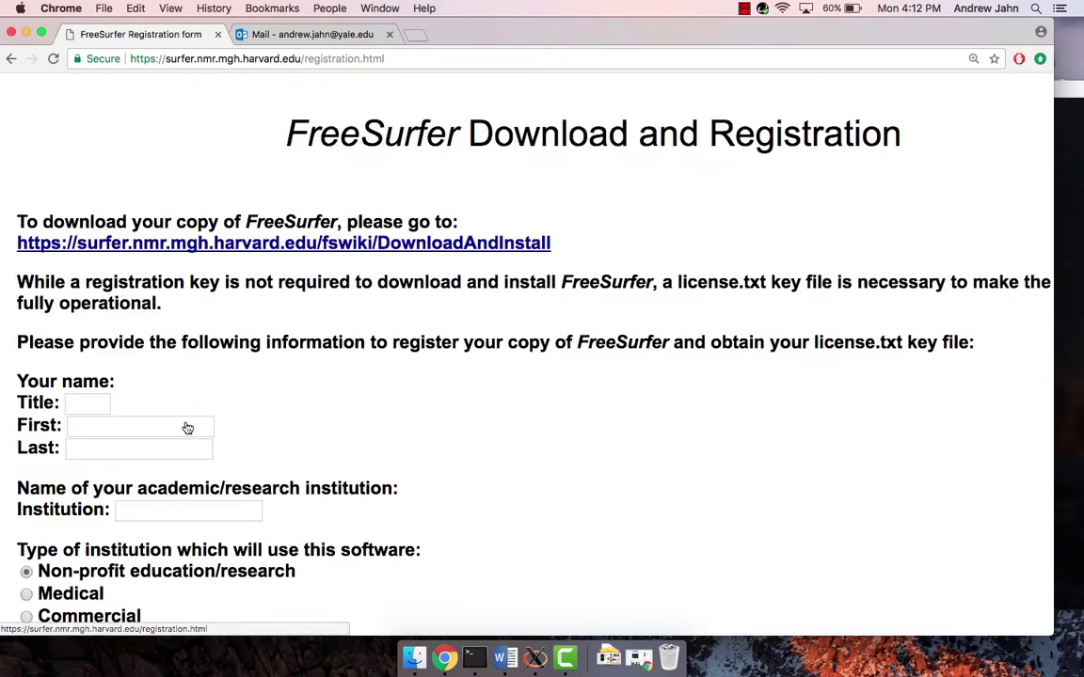
scroll(310, 411, down, 8)
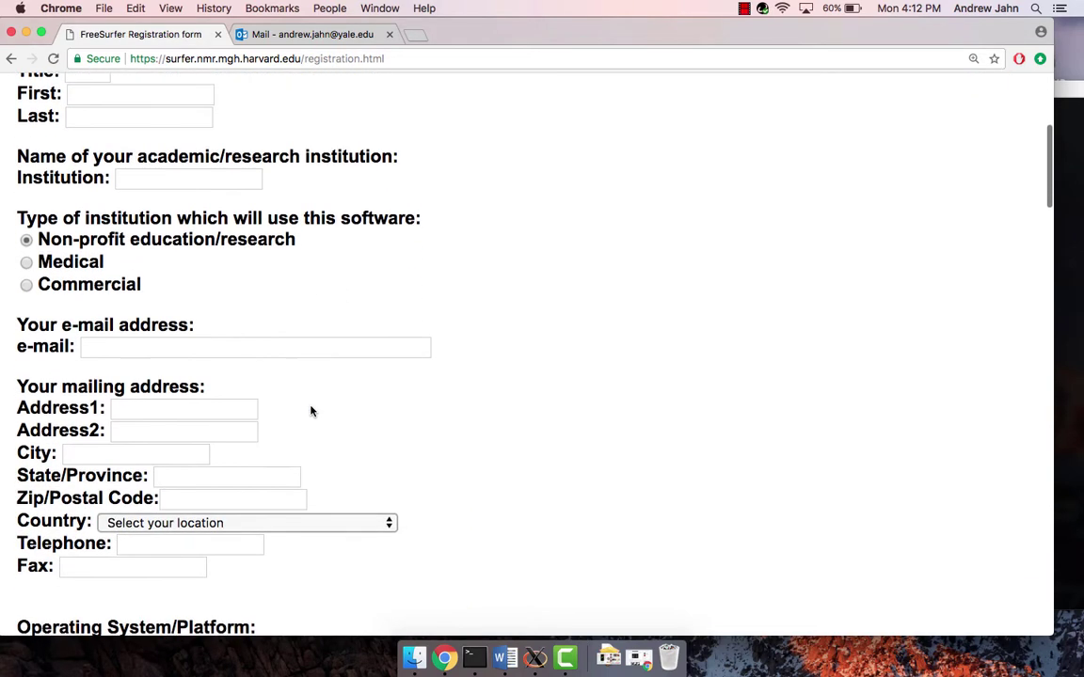
scroll(495, 425, down, 6)
scroll(496, 425, down, 1)
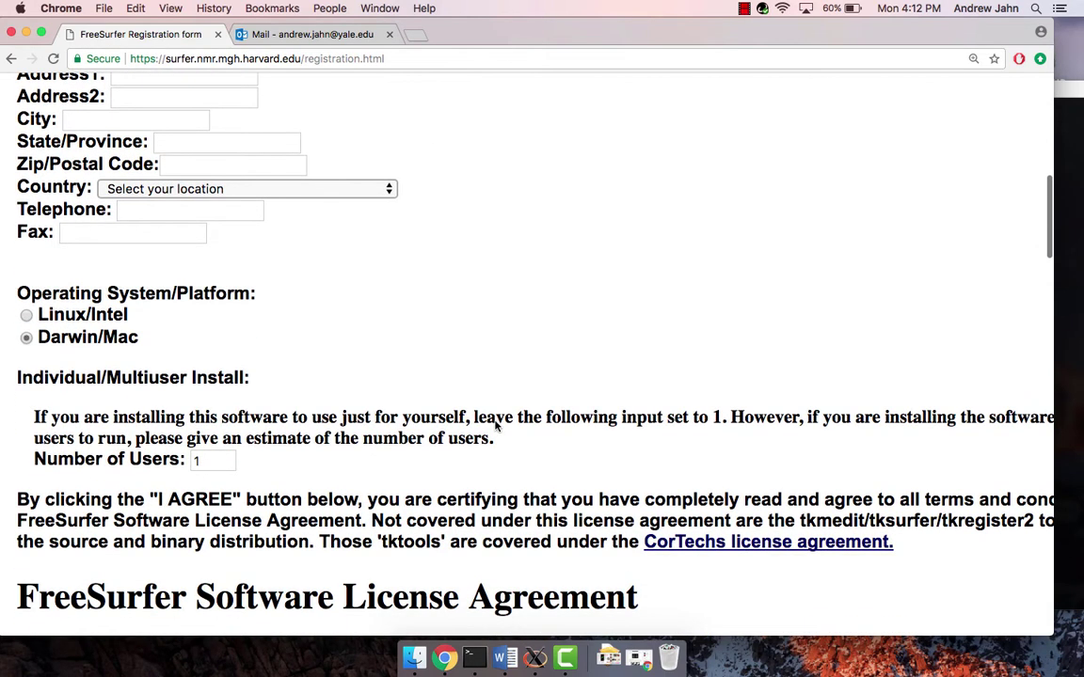
Download license.txt from the license e-mail and reveal it in Finder's Downloads folder.
click(310, 37)
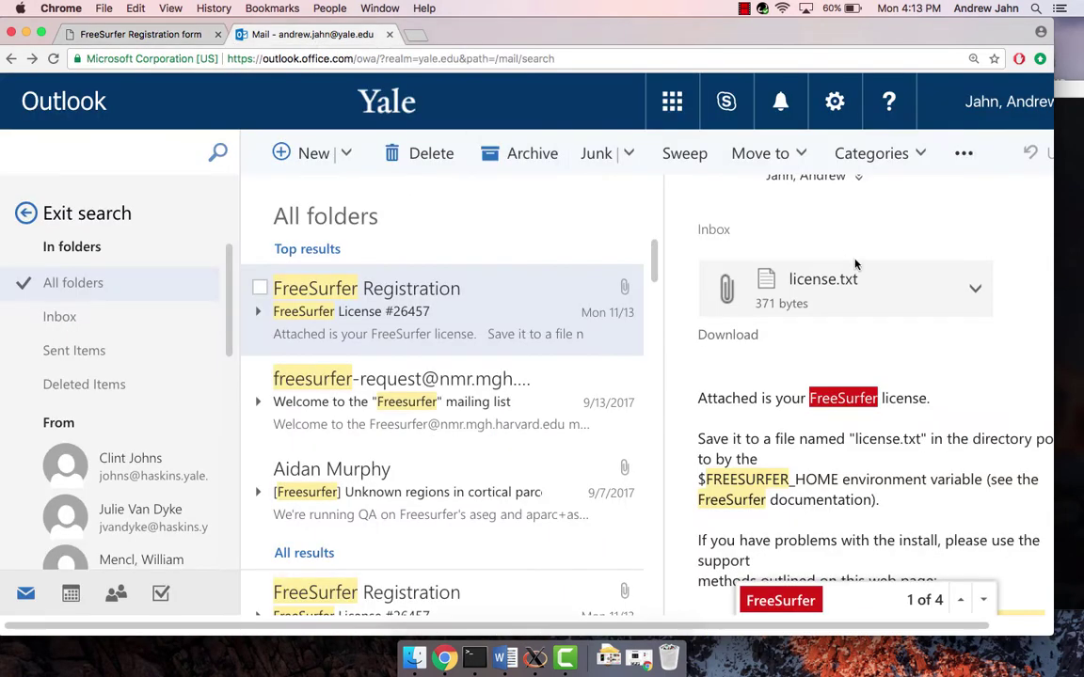
click(976, 288)
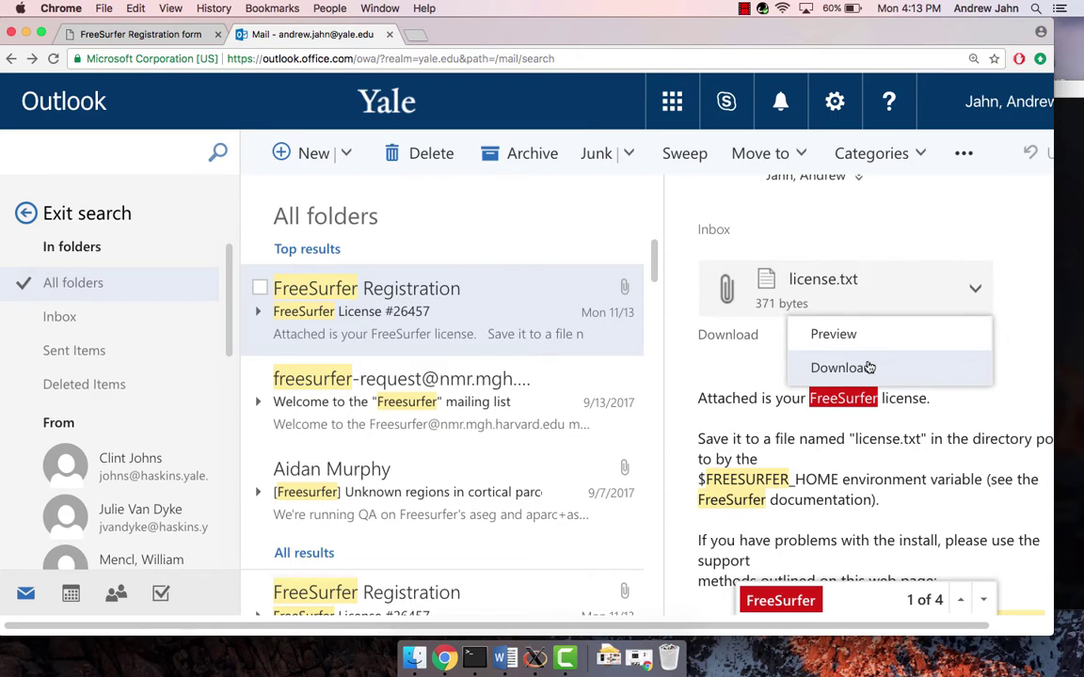
click(869, 367)
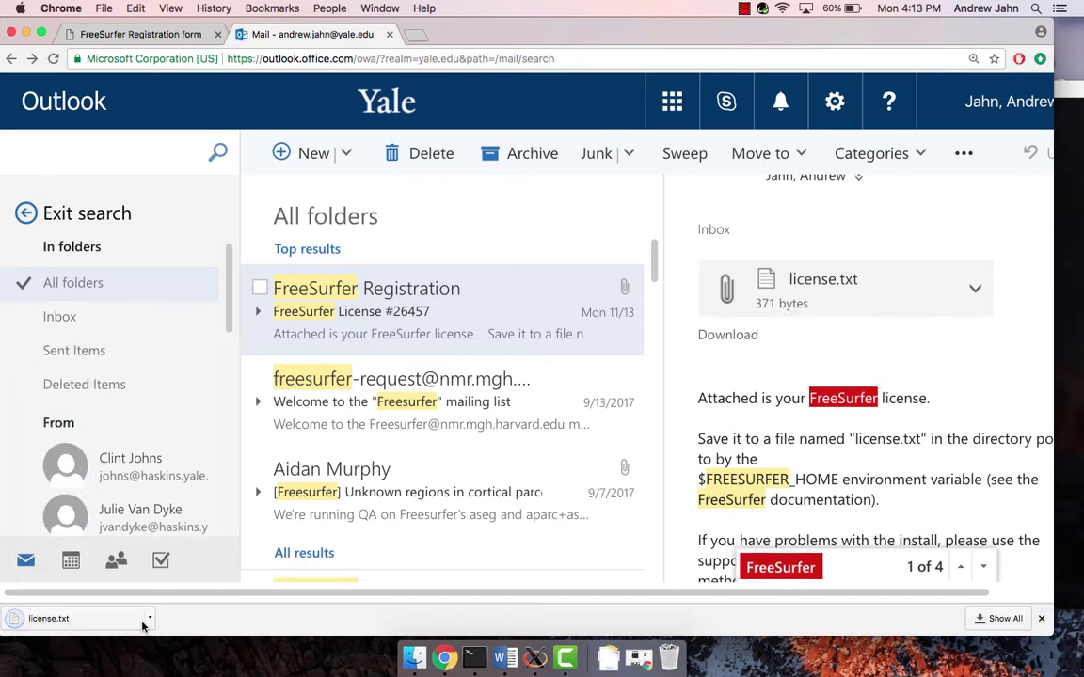
click(149, 618)
click(174, 597)
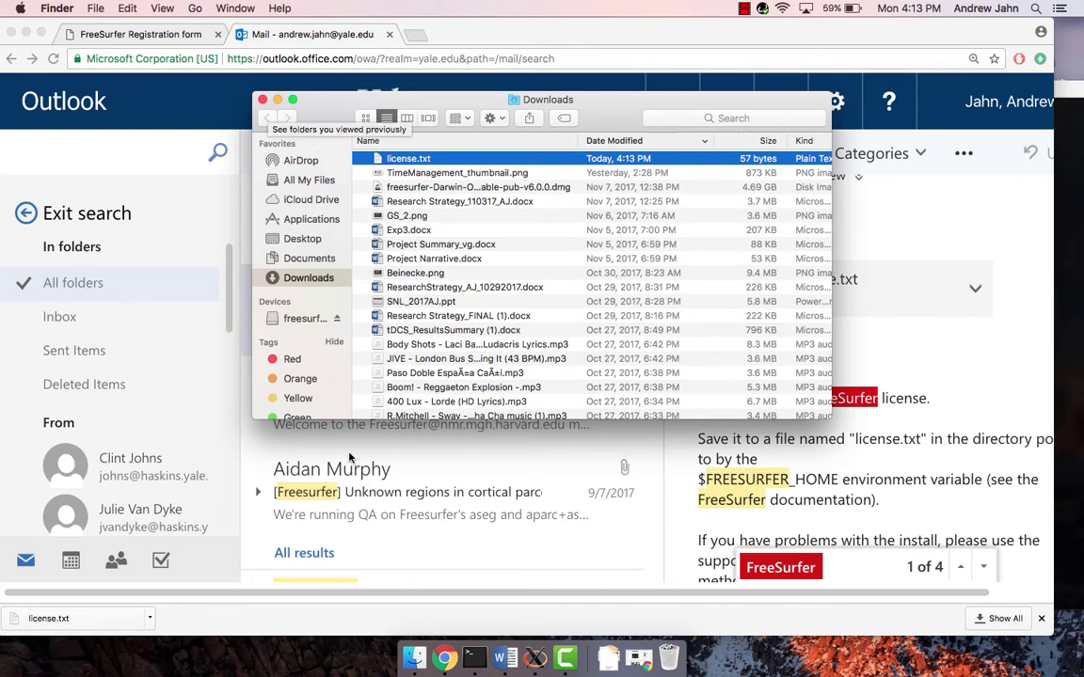
Run mv ~/Downloads/license.txt $FREESURFER_HOME/ to move the license into the FreeSurfer folder.
click(474, 658)
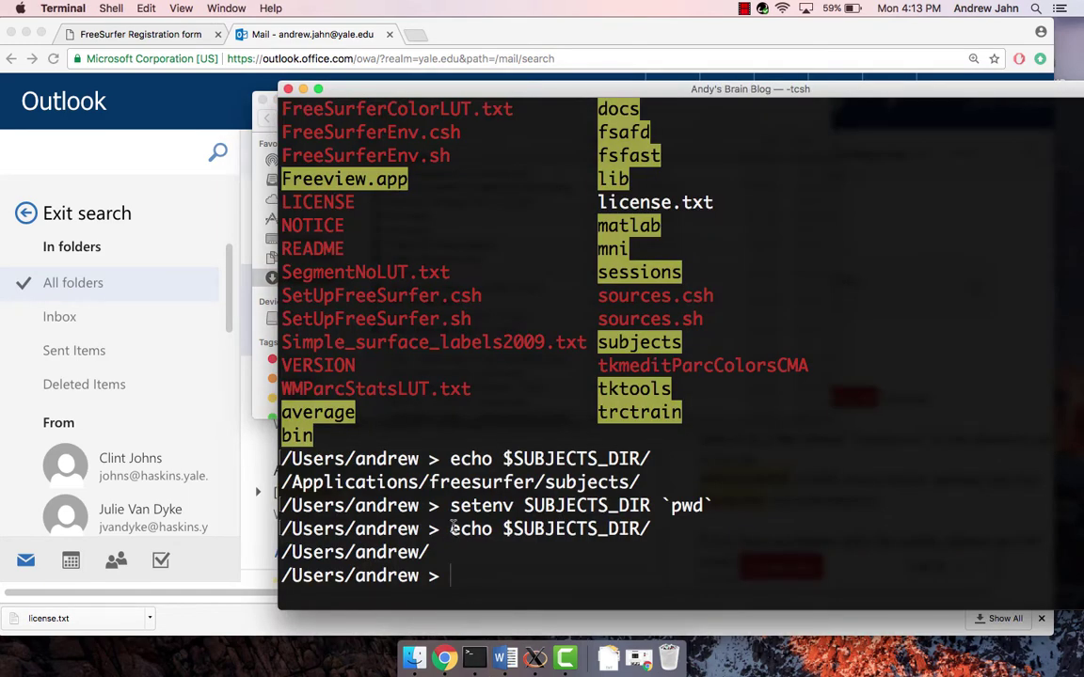
text(mv ~/Down)
key(Tab)
text(li)
key(Tab)
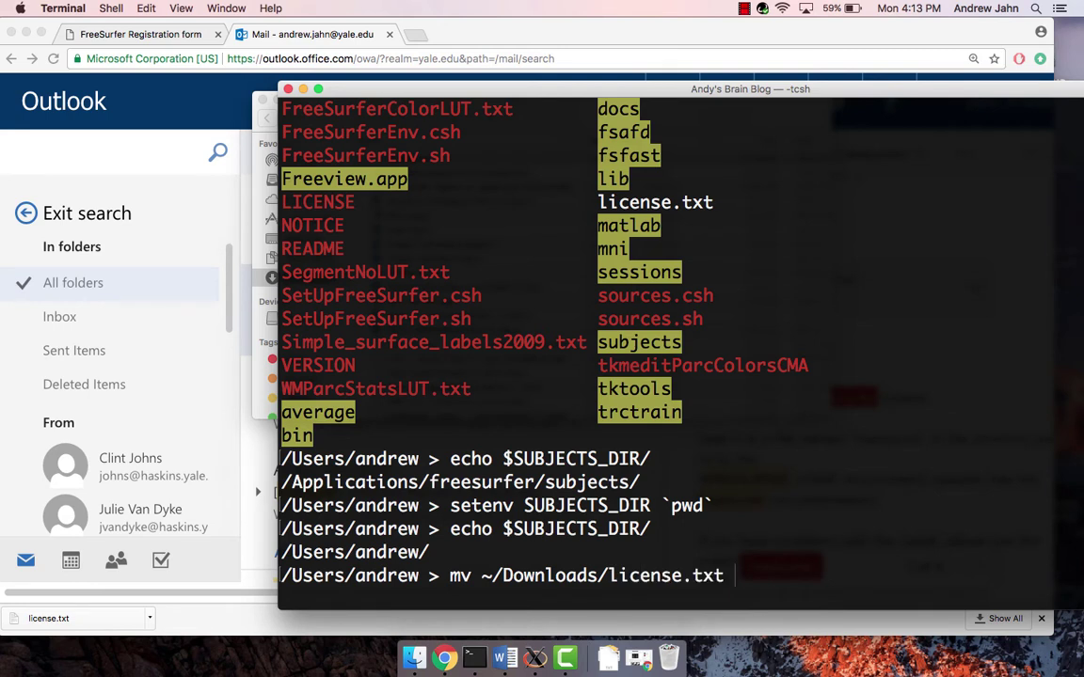
text($FREE)
key(Tab)
key(Return)
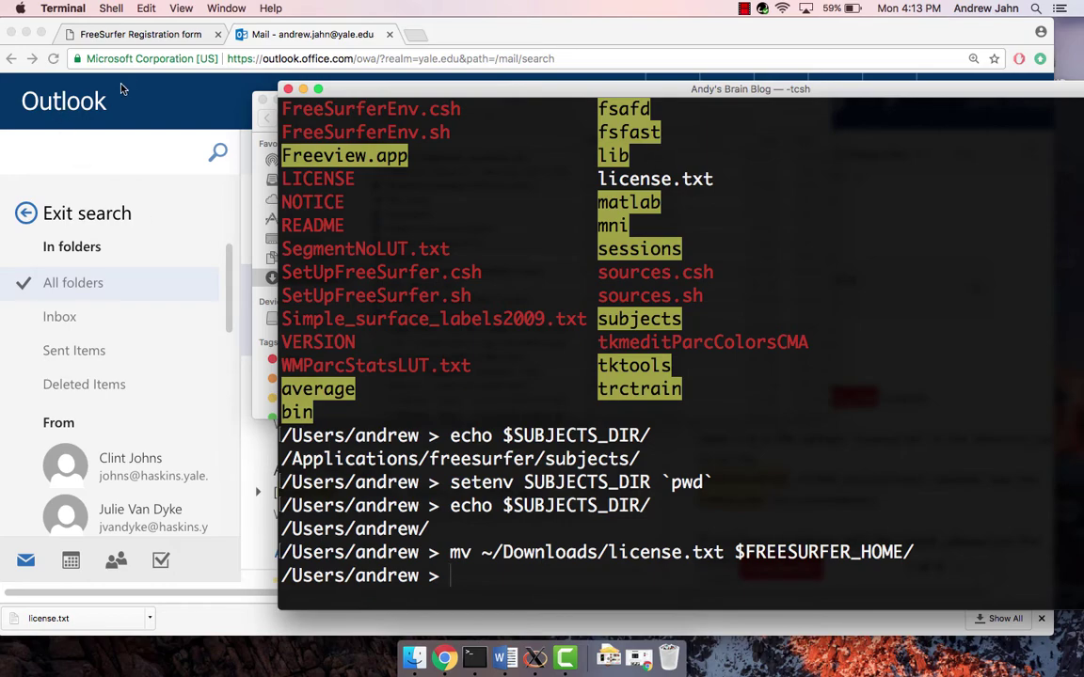
Go back to the DownloadAndInstall wiki page and scroll to Test your FreeSurfer Installation.
click(125, 36)
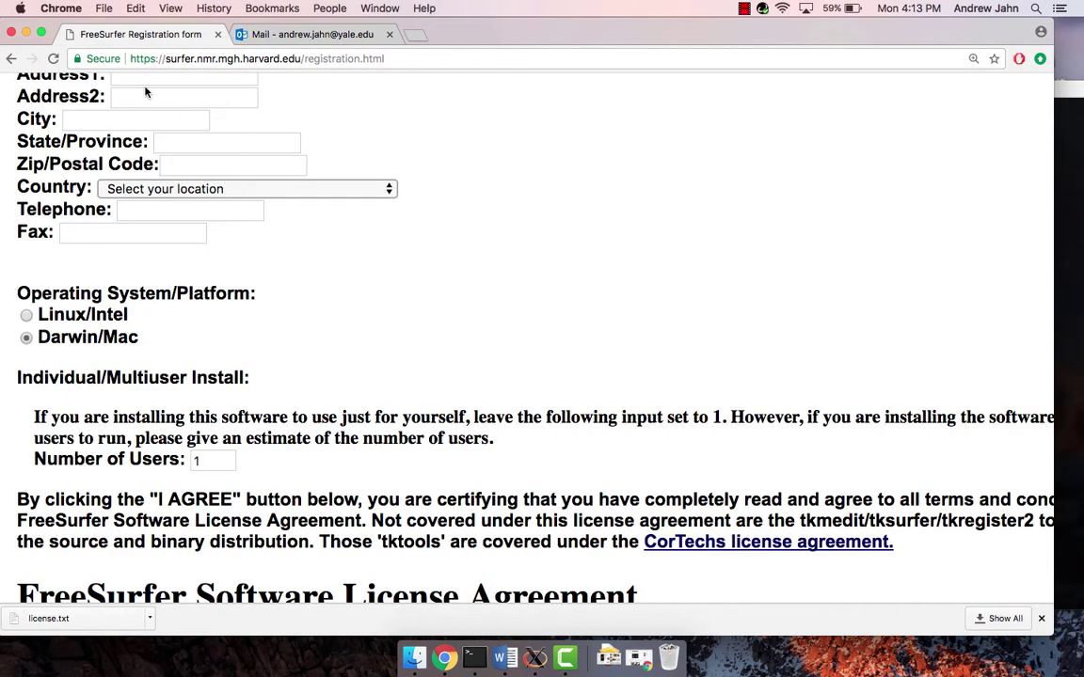
click(12, 60)
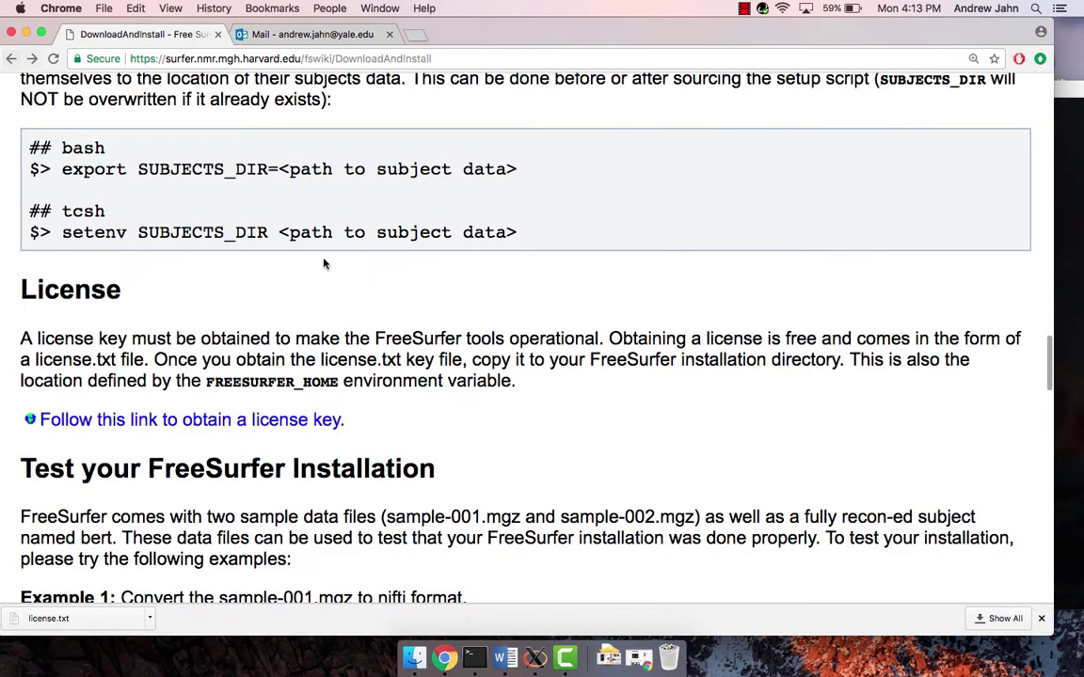
scroll(334, 280, down, 5)
scroll(341, 293, down, 1)
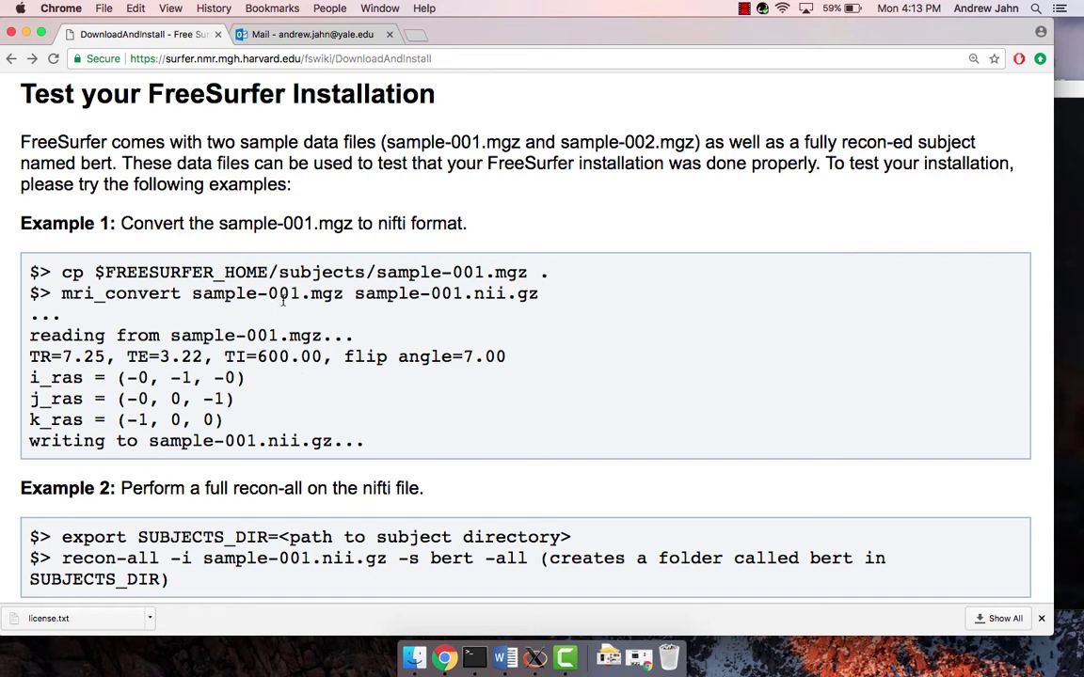
Change into $FREESURFER_HOME in Terminal and list its contents.
click(474, 659)
text(cd $SU)
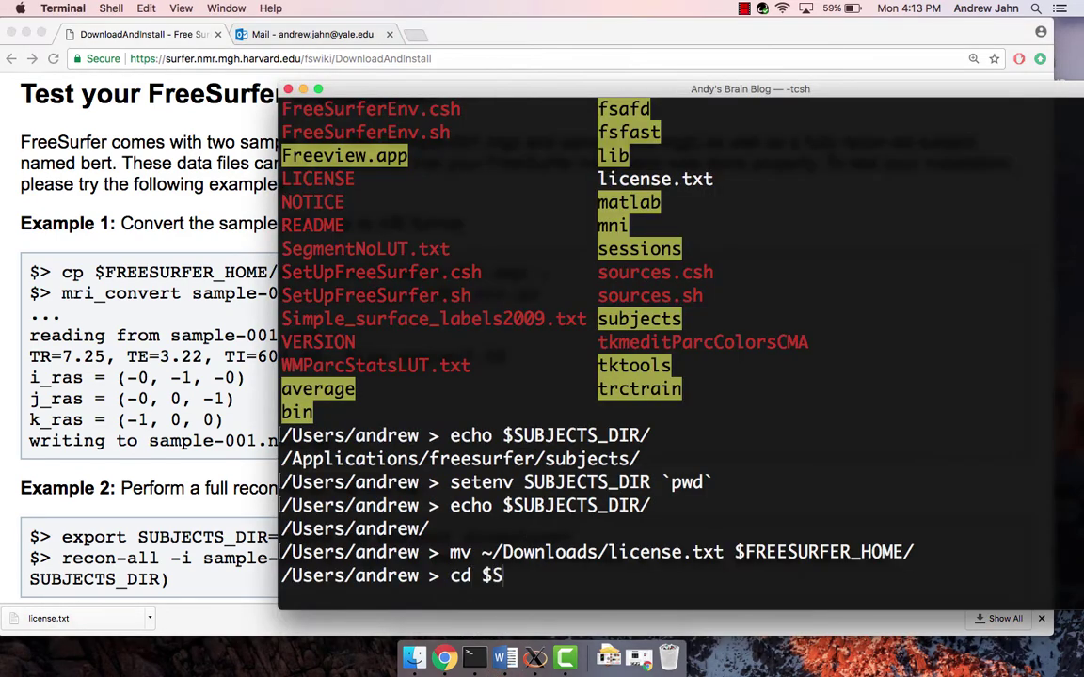
key(BackSpace)
key(BackSpace)
text(FREE)
key(Tab)
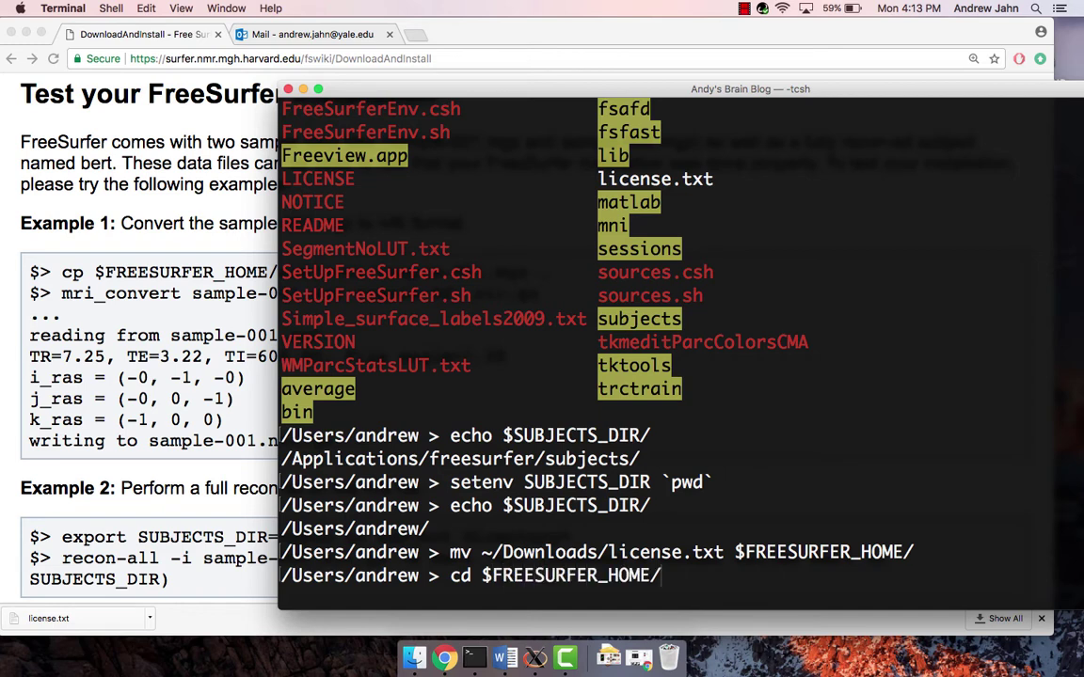
key(Return)
text(ls)
key(Return)
Change into the subjects folder and list its contents.
text(cd su)
key(Tab)
key(Return)
text(ls)
key(Return)
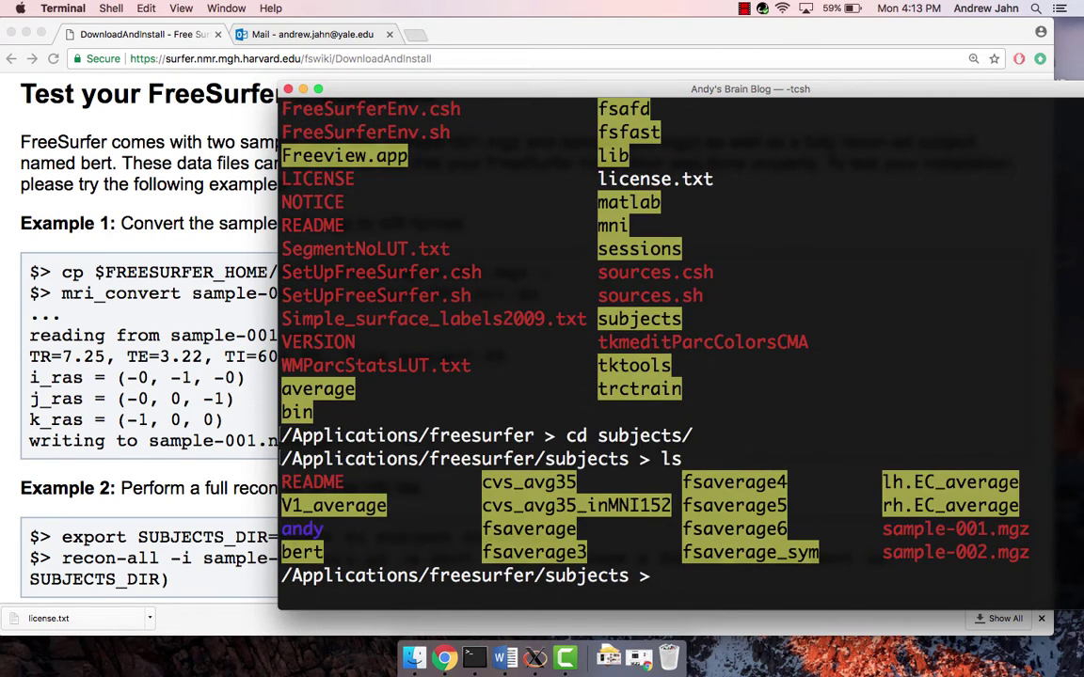
Run mri_convert sample-001.mgz tmp.nii, then list the folder to confirm tmp.nii exists.
text(mri_convert sample-001)
key(Tab)
text(tmp.nii)
key(Return)
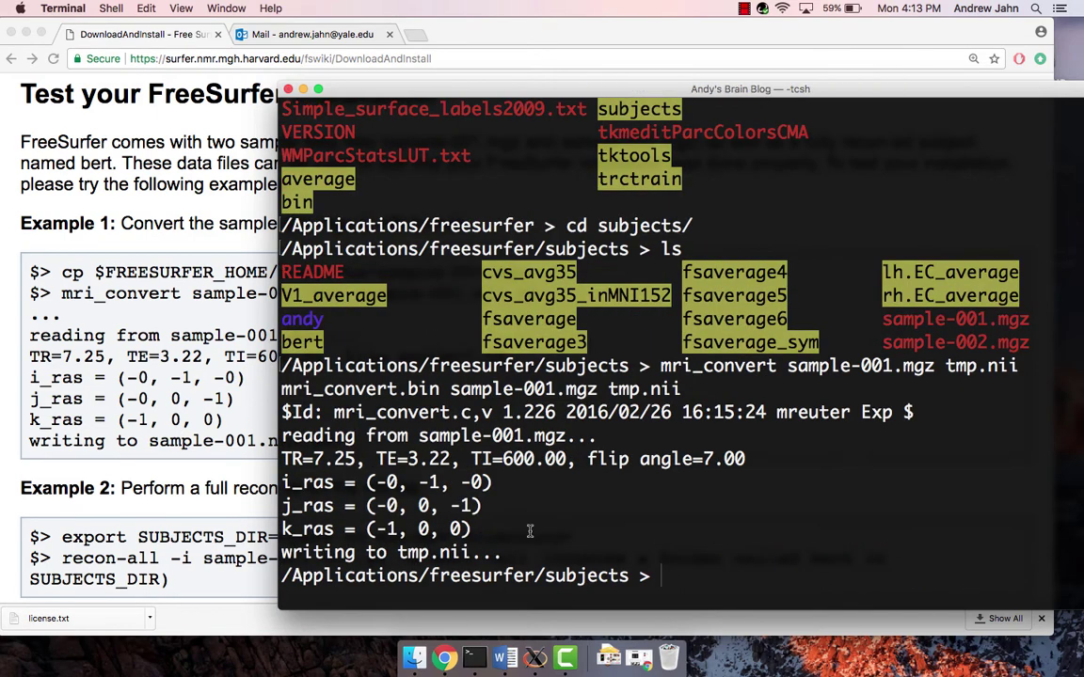
text(ls)
key(Return)
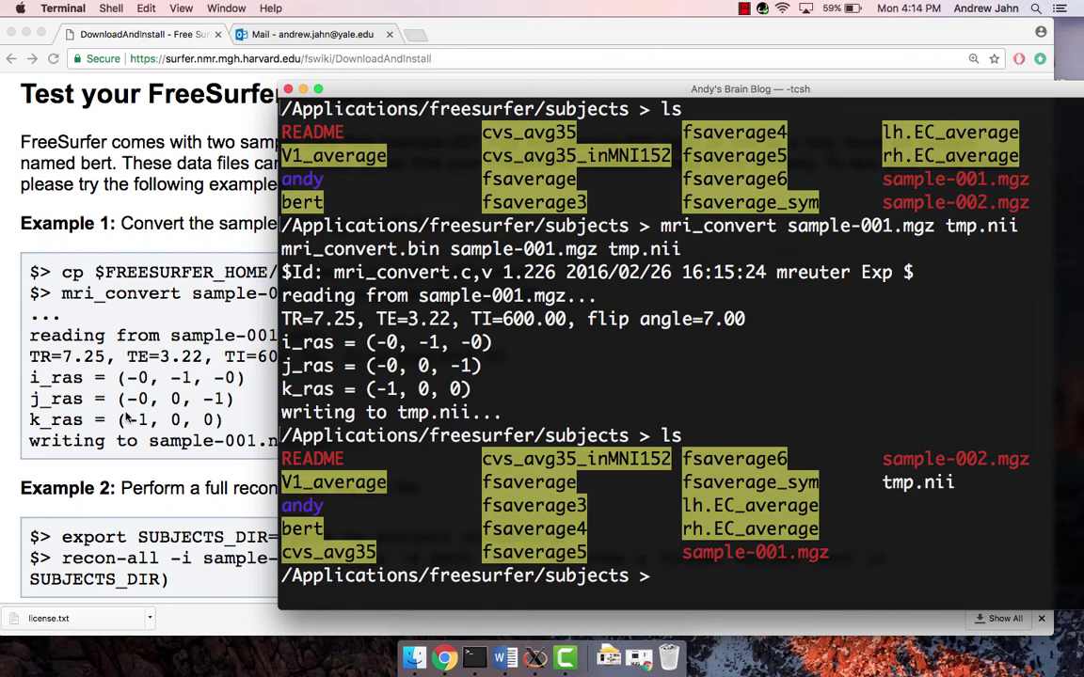
Scroll the Chrome wiki through recon-all Examples 2–4 and the FreeView screenshot, then back up.
click(115, 376)
scroll(334, 425, down, 10)
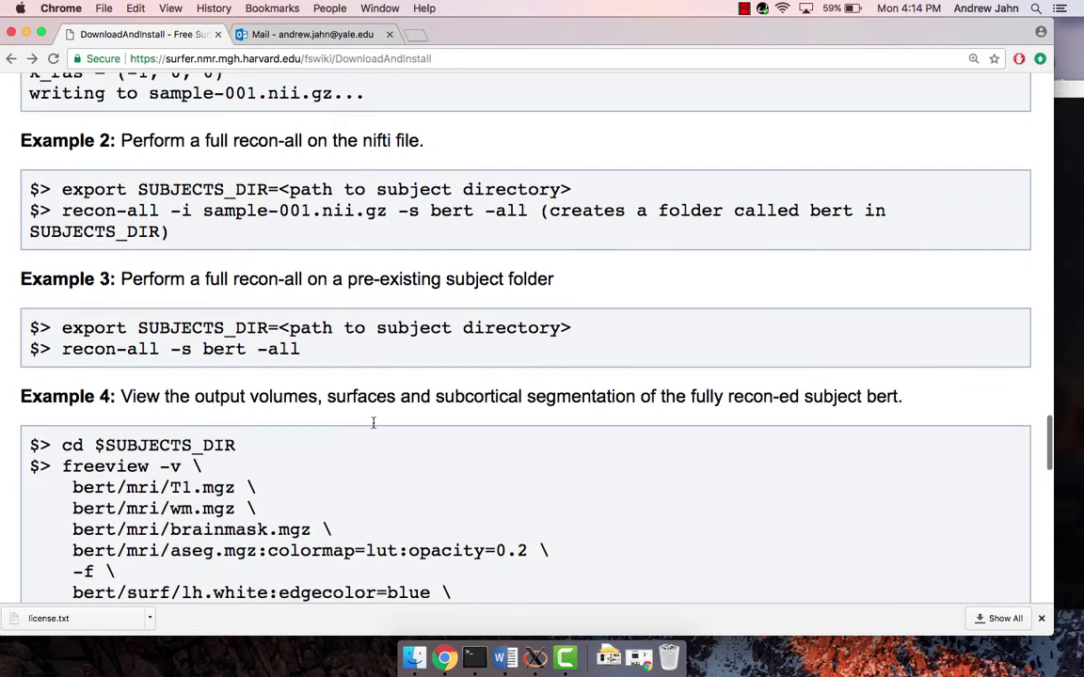
scroll(373, 423, down, 15)
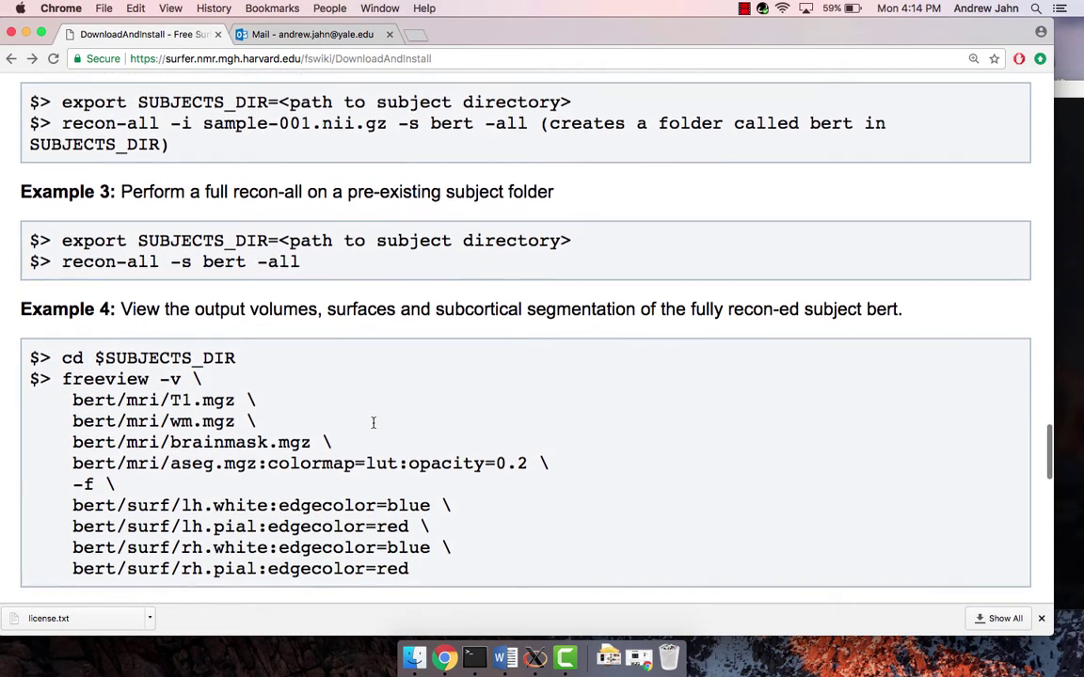
scroll(372, 426, down, 1)
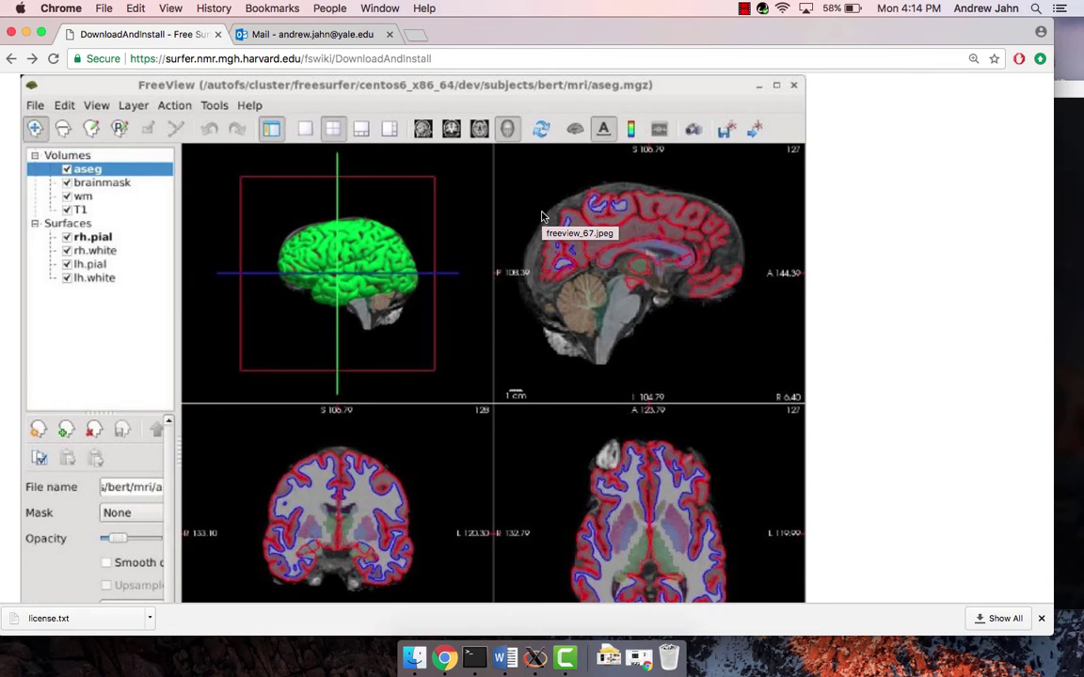
scroll(653, 254, up, 5)
scroll(653, 257, up, 20)
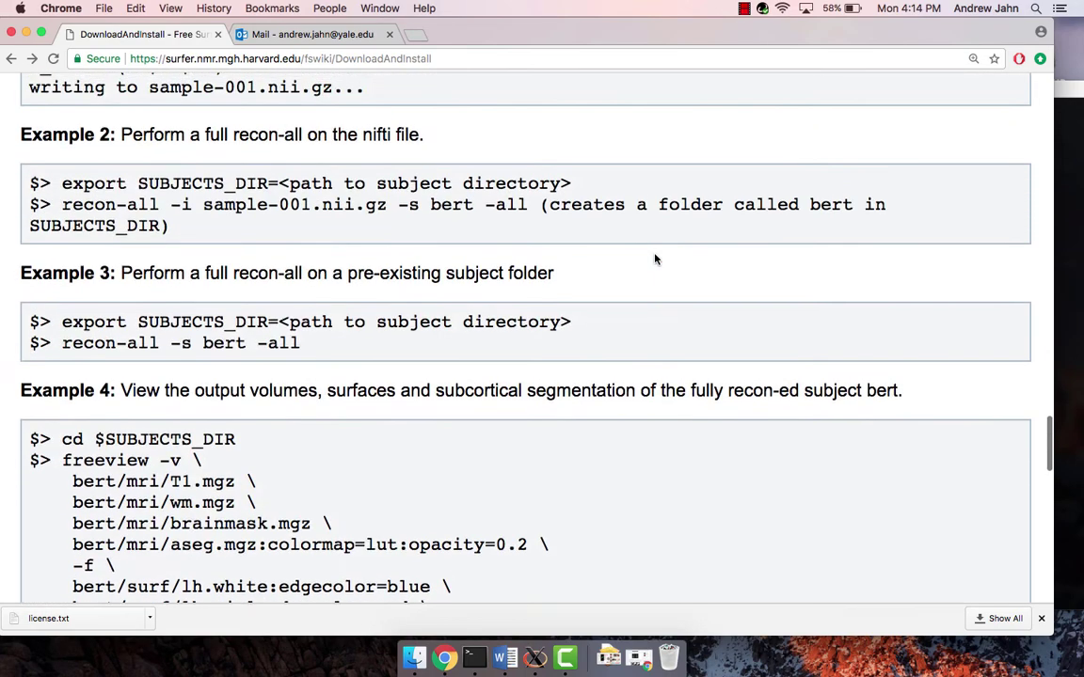